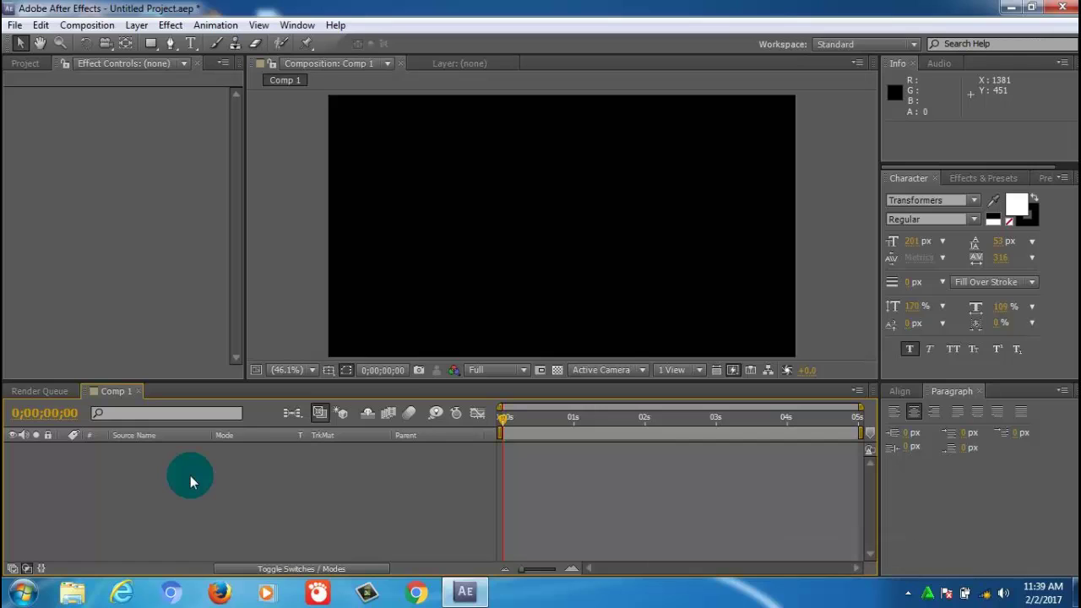
Add a white 'TRANSFORMERS' text layer in the Transformers font at 82 px
{"action": "right_click", "coordinate": [190, 475]}
{"action": "mouse_move", "coordinate": [260, 329]}
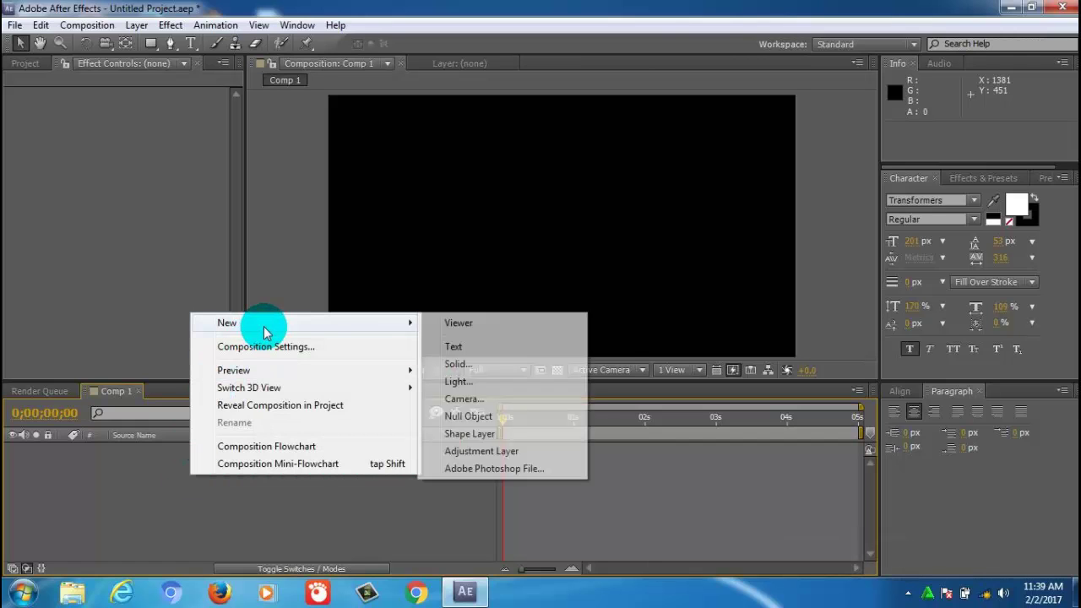
{"action": "left_click", "coordinate": [471, 347]}
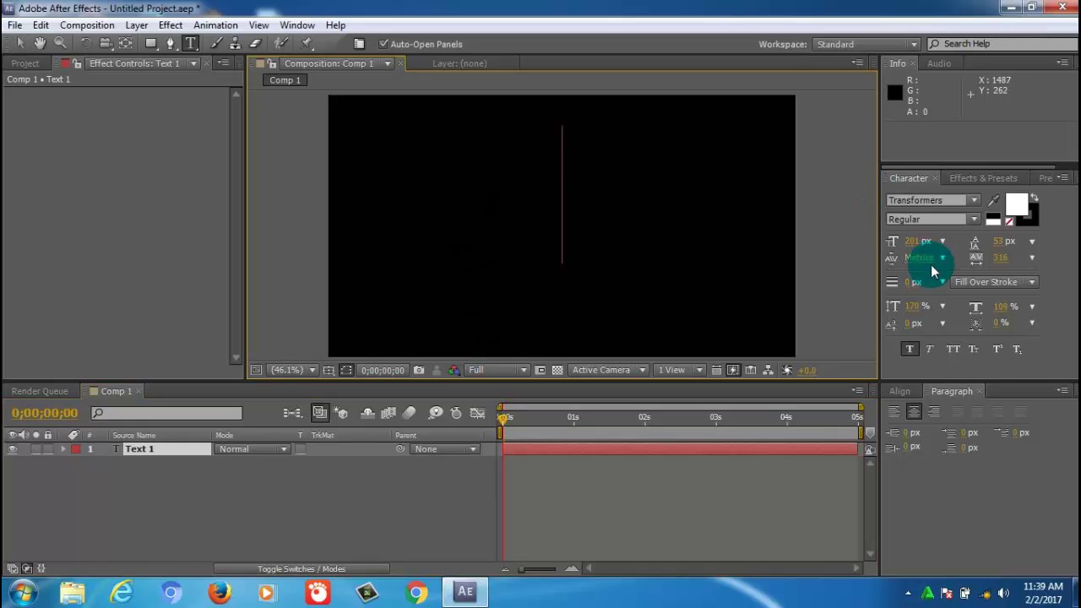
{"action": "left_click_drag", "start_coordinate": [908, 244], "coordinate": [833, 254]}
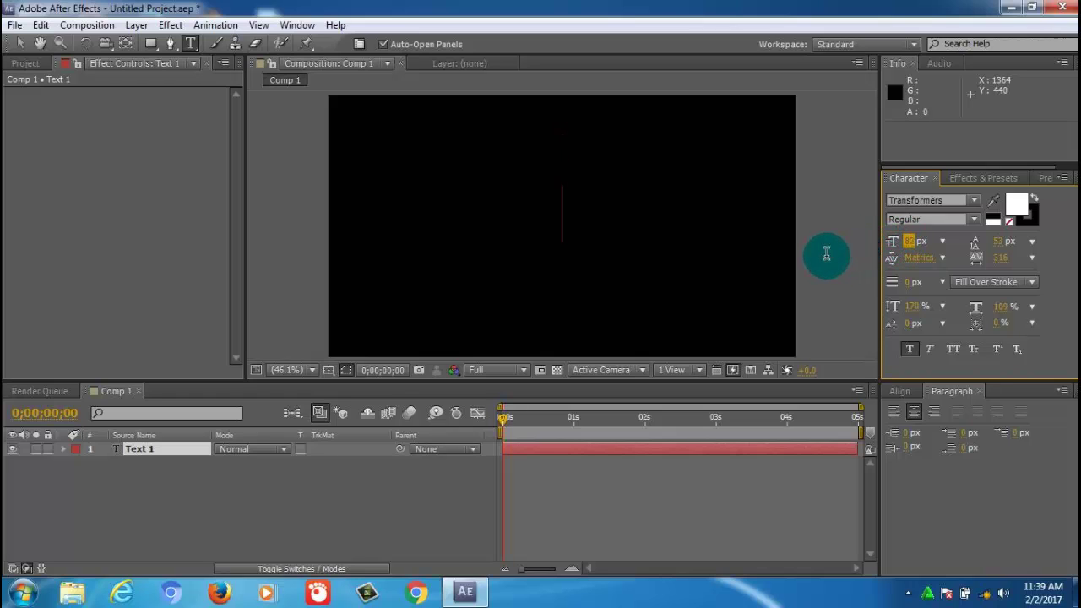
{"action": "type", "text": "TRA"}
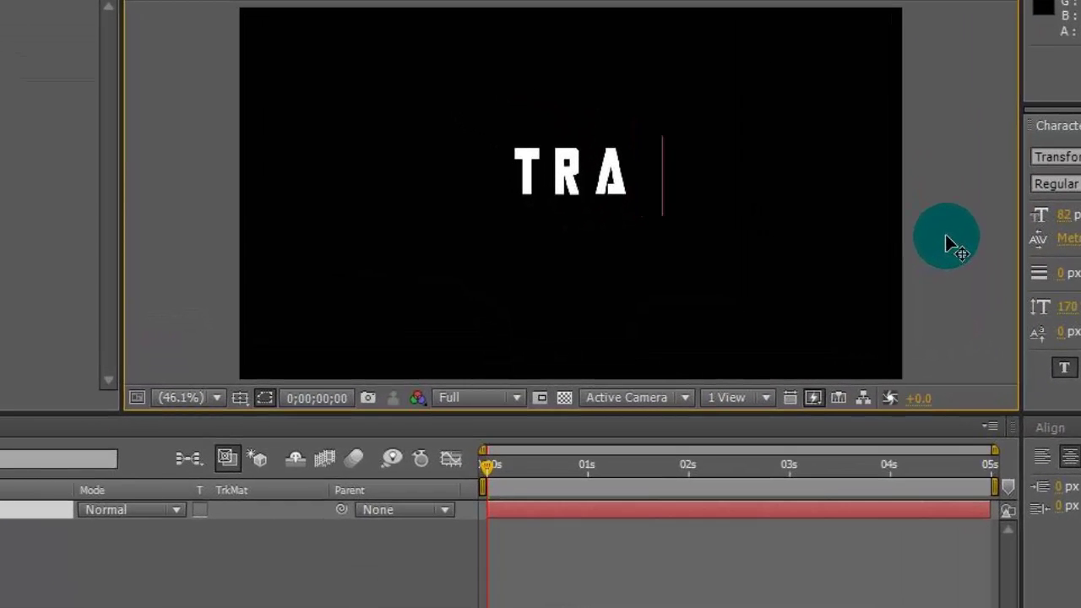
{"action": "type", "text": "NSF"}
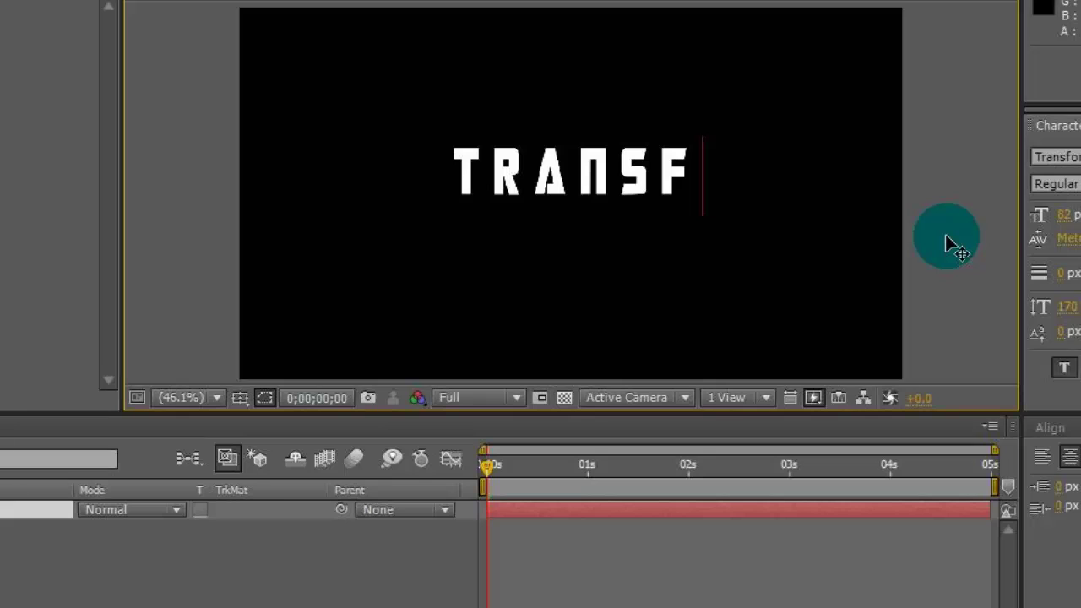
{"action": "type", "text": "ORME"}
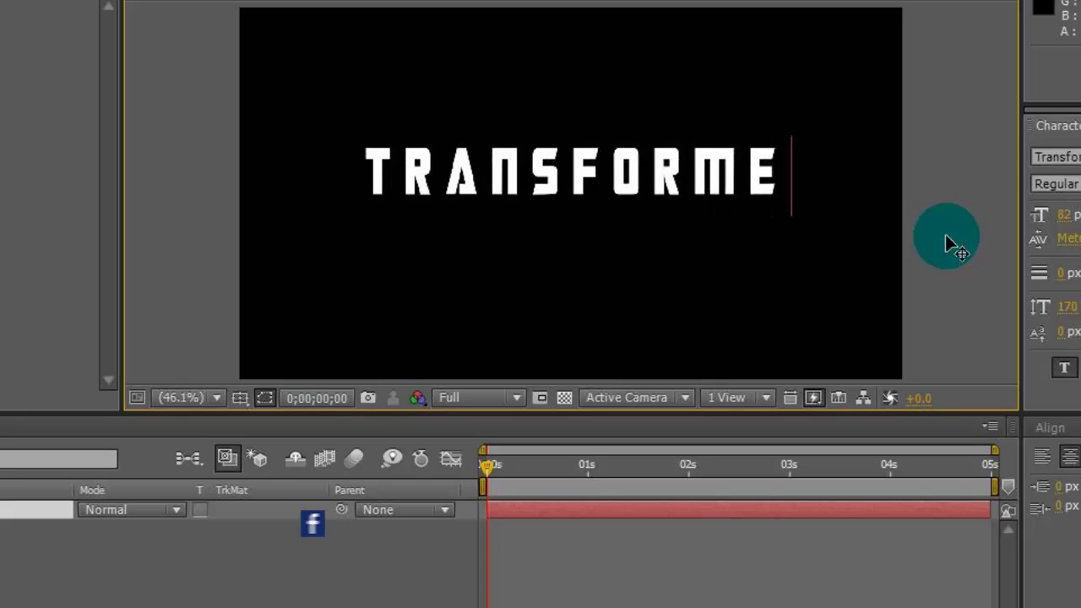
{"action": "type", "text": "RS"}
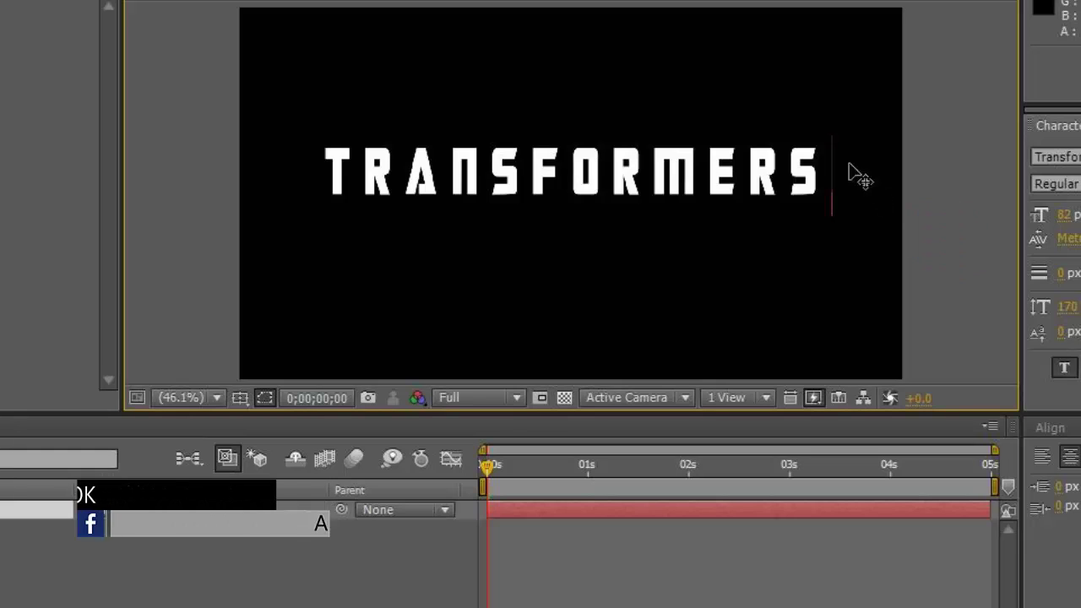
{"action": "left_click_drag", "start_coordinate": [834, 167], "coordinate": [334, 163]}
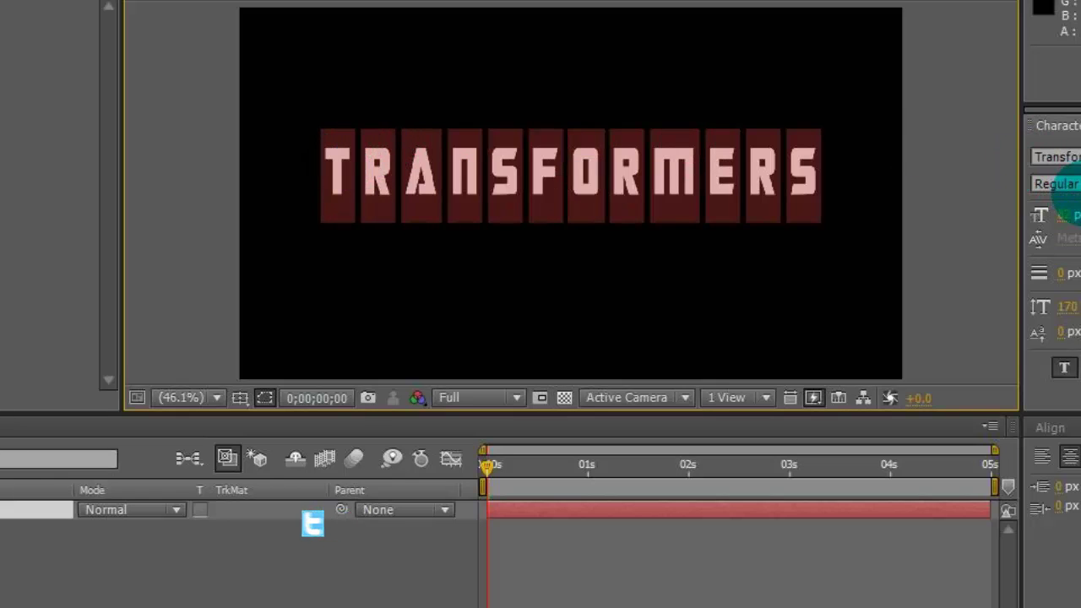
Set the title to 84 px with tracking 244 and leading 199%
{"action": "left_click", "coordinate": [1065, 214]}
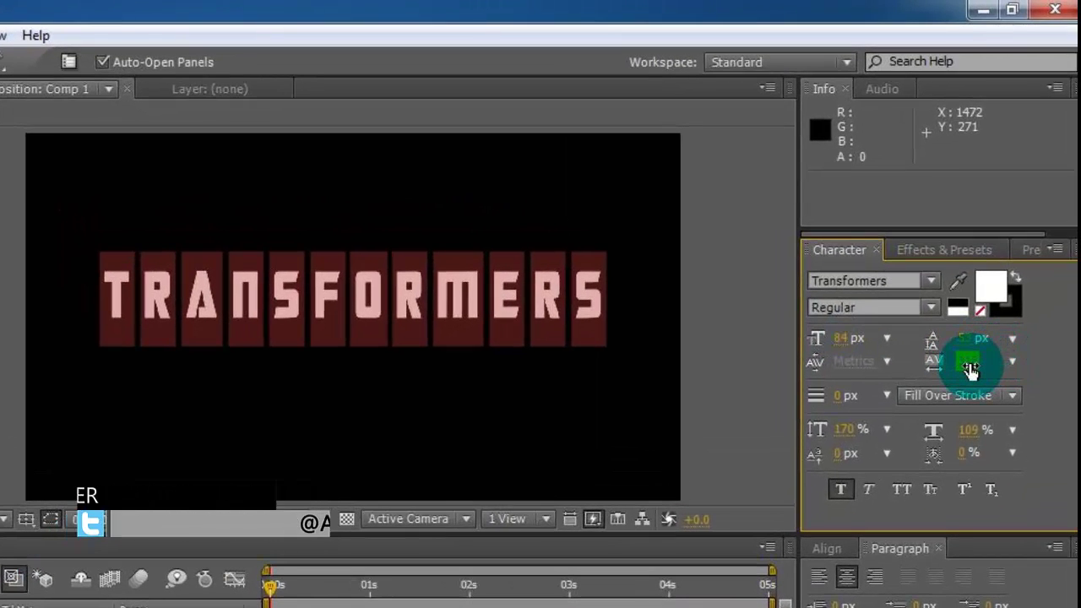
{"action": "mouse_move", "coordinate": [975, 370]}
{"action": "left_mouse_down"}
{"action": "mouse_move", "coordinate": [935, 369]}
{"action": "mouse_move", "coordinate": [905, 380]}
{"action": "mouse_move", "coordinate": [910, 388]}
{"action": "left_mouse_up"}
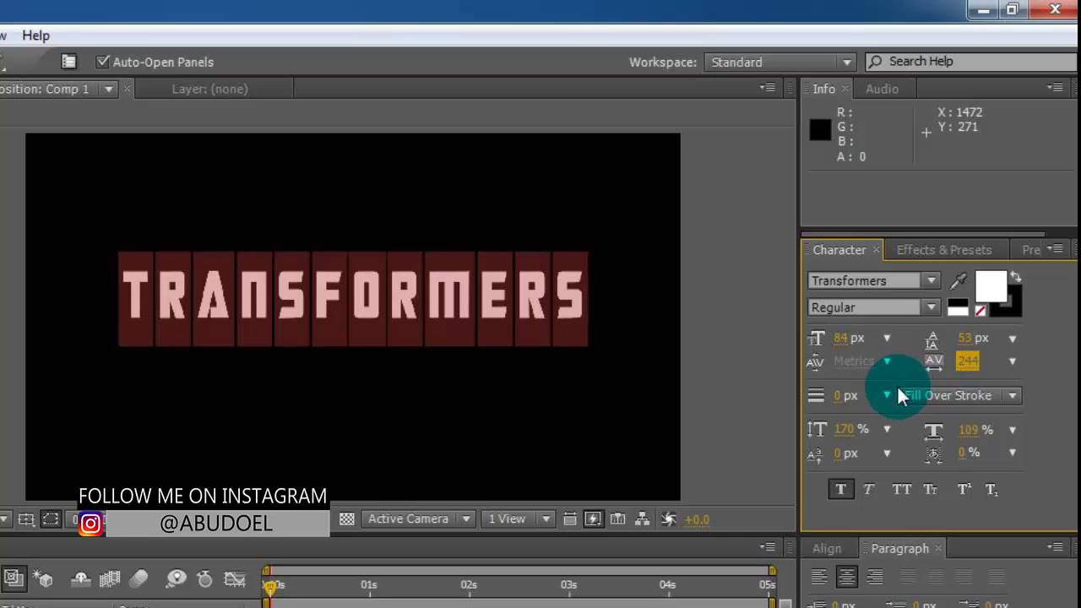
{"action": "left_click_drag", "start_coordinate": [848, 437], "coordinate": [882, 436]}
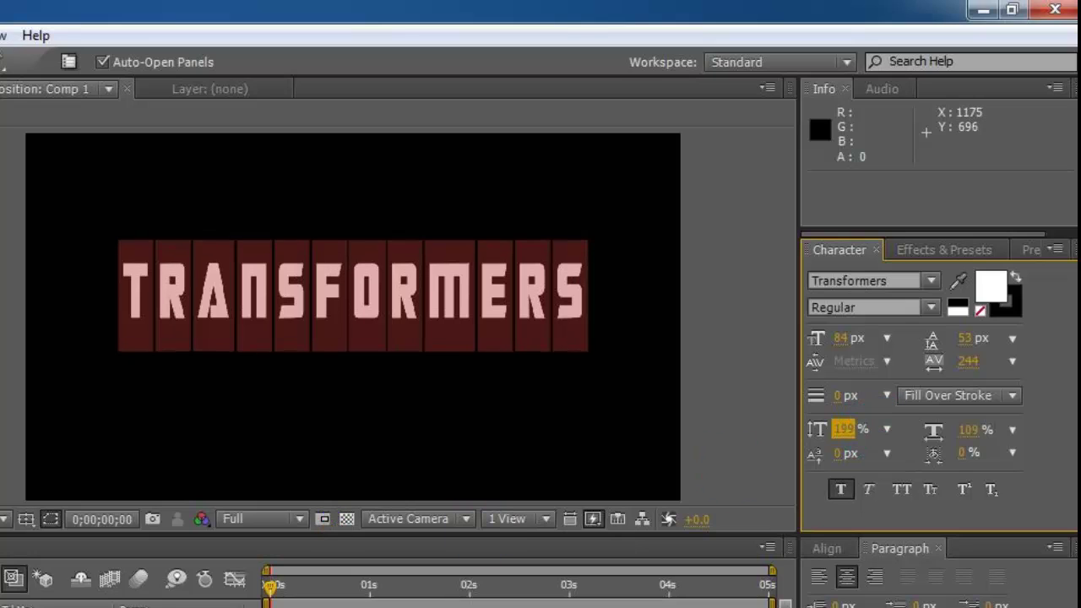
Add a black, composition-sized solid named Dark Green Solid 1 above the text layer
{"action": "key", "text": "Caps_Lock"}
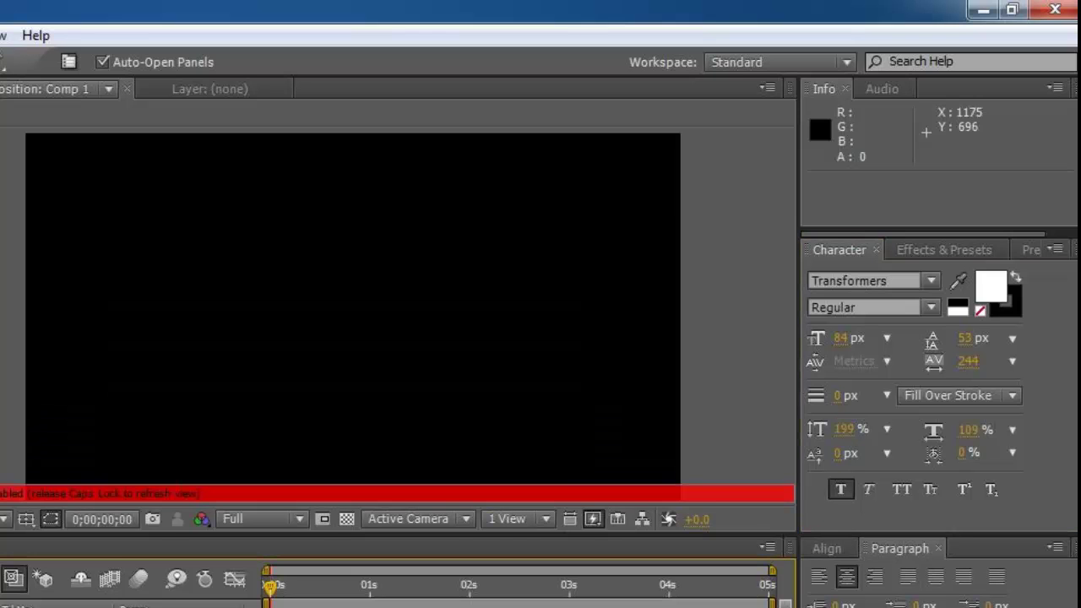
{"action": "key", "text": "Caps_Lock"}
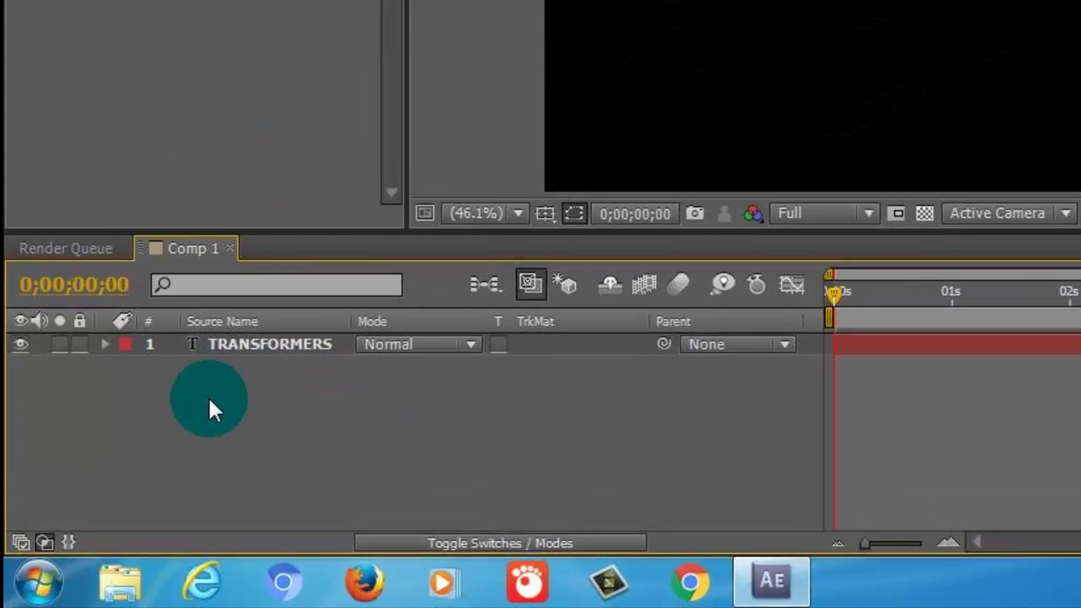
{"action": "right_click", "coordinate": [210, 422]}
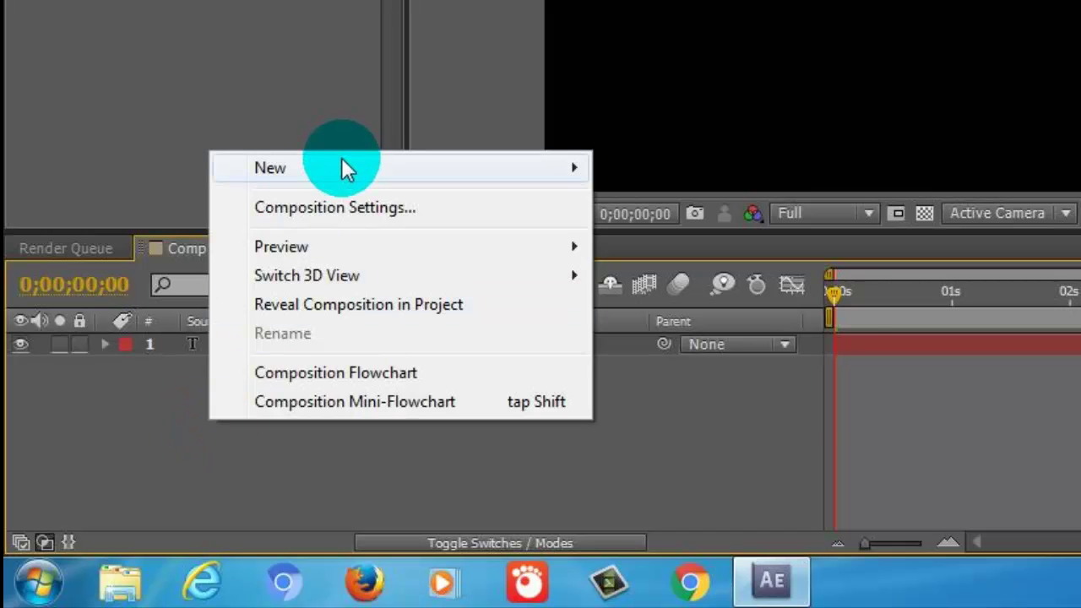
{"action": "mouse_move", "coordinate": [339, 169]}
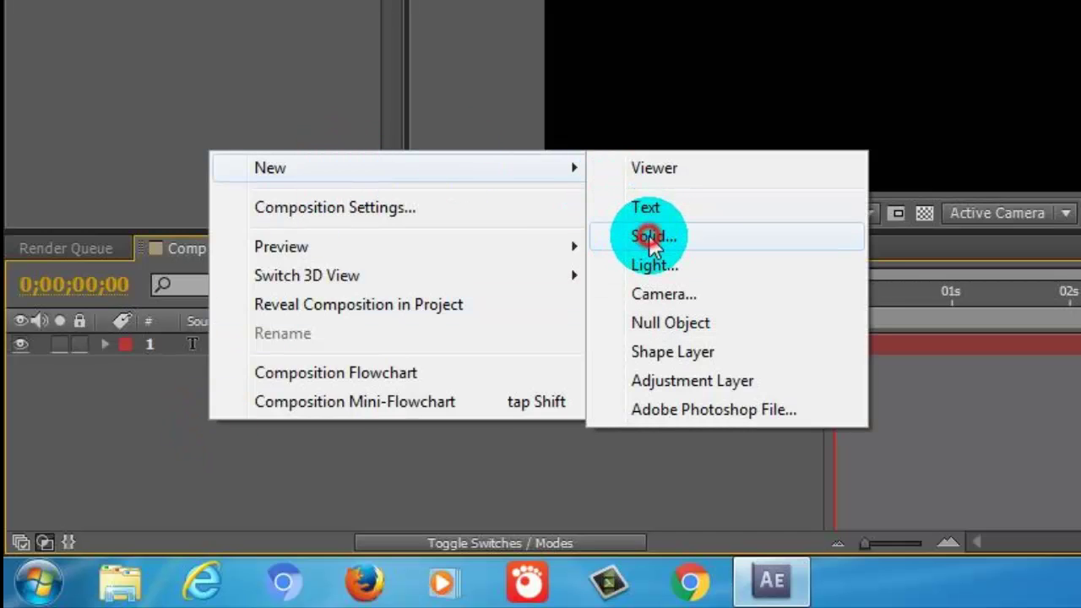
{"action": "left_click", "coordinate": [651, 235]}
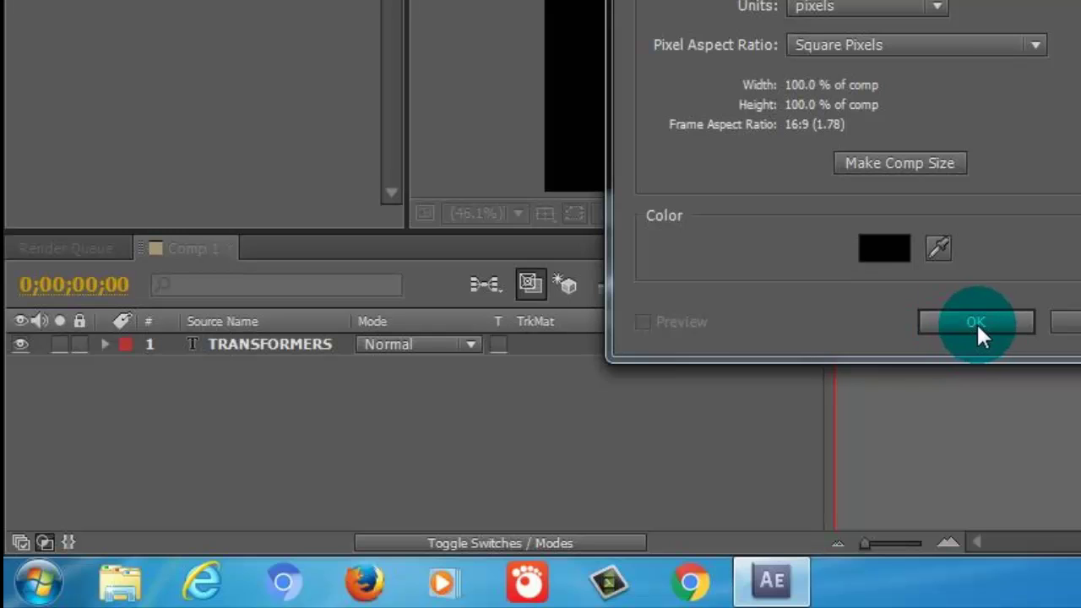
{"action": "left_click", "coordinate": [976, 322]}
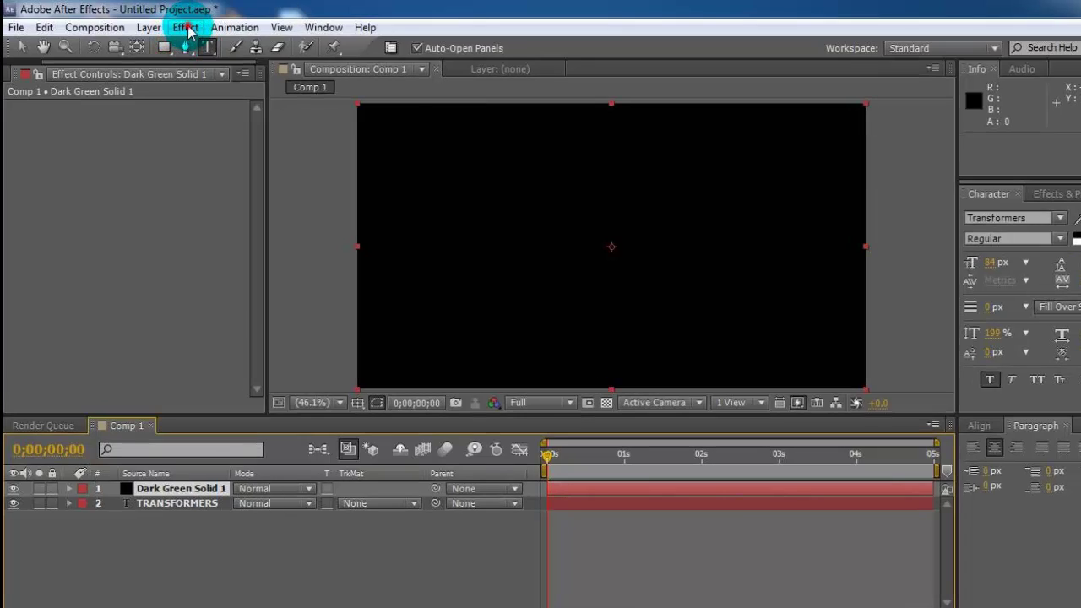
Apply Video Copilot's Optical Flares effect to the solid and dismiss the Windows notification
{"action": "left_click", "coordinate": [171, 26]}
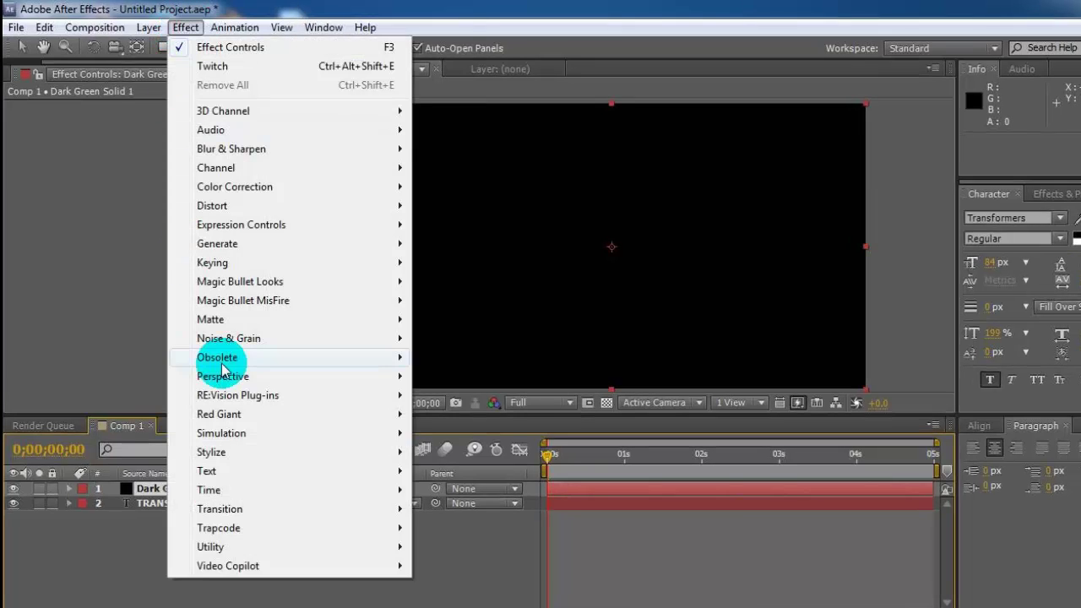
{"action": "mouse_move", "coordinate": [253, 566]}
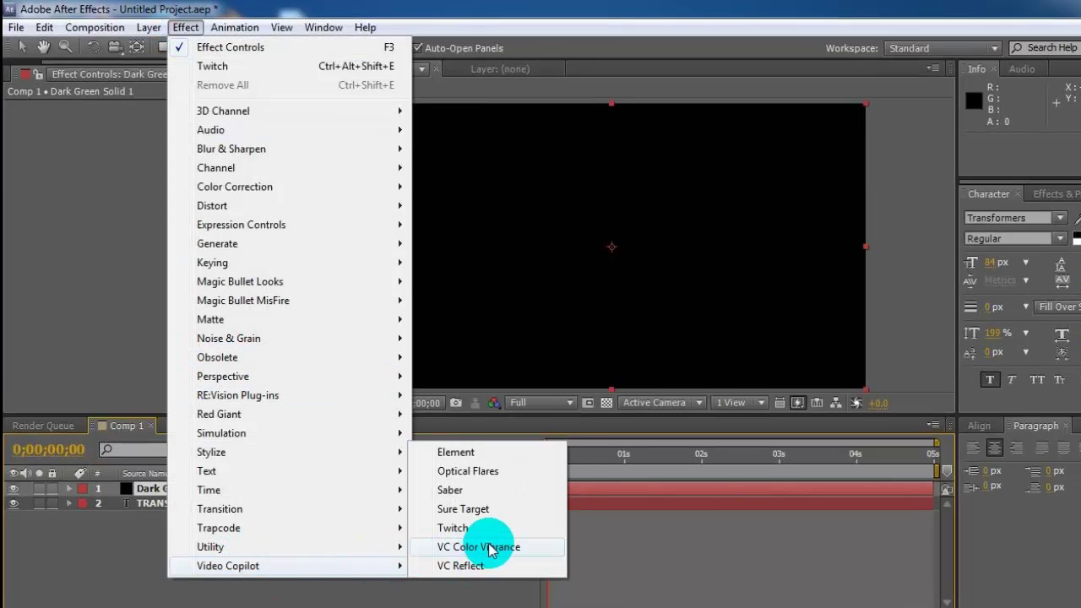
{"action": "left_click", "coordinate": [494, 473]}
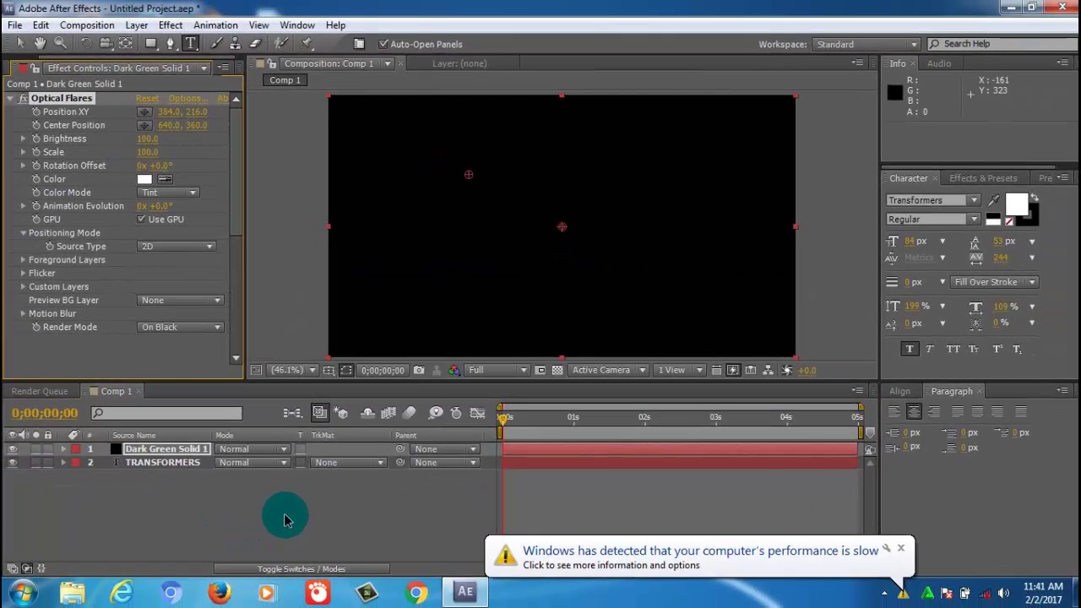
{"action": "key", "text": "v"}
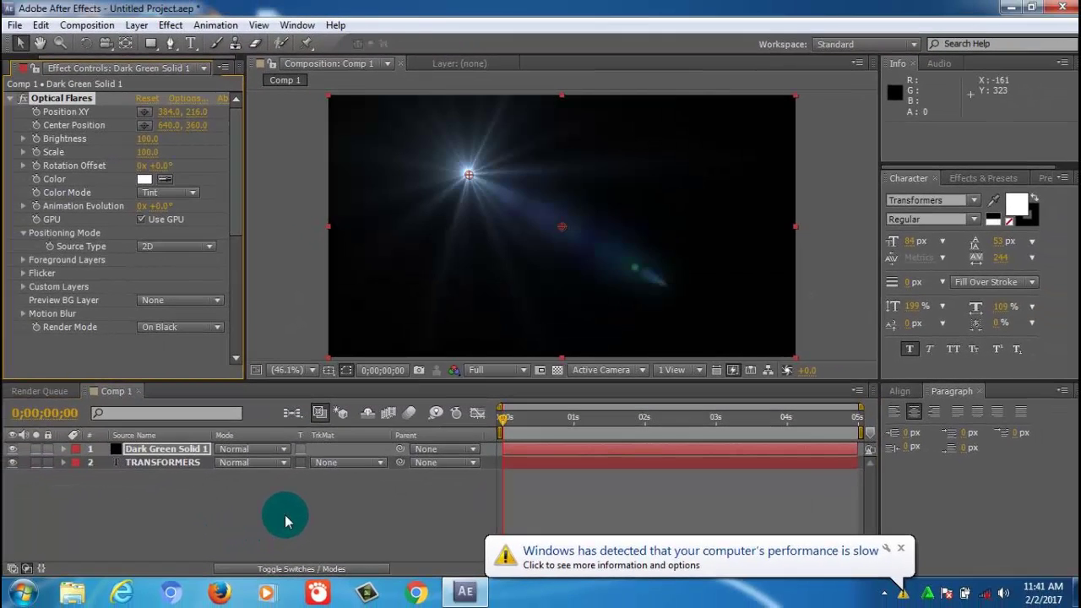
{"action": "left_click", "coordinate": [900, 548]}
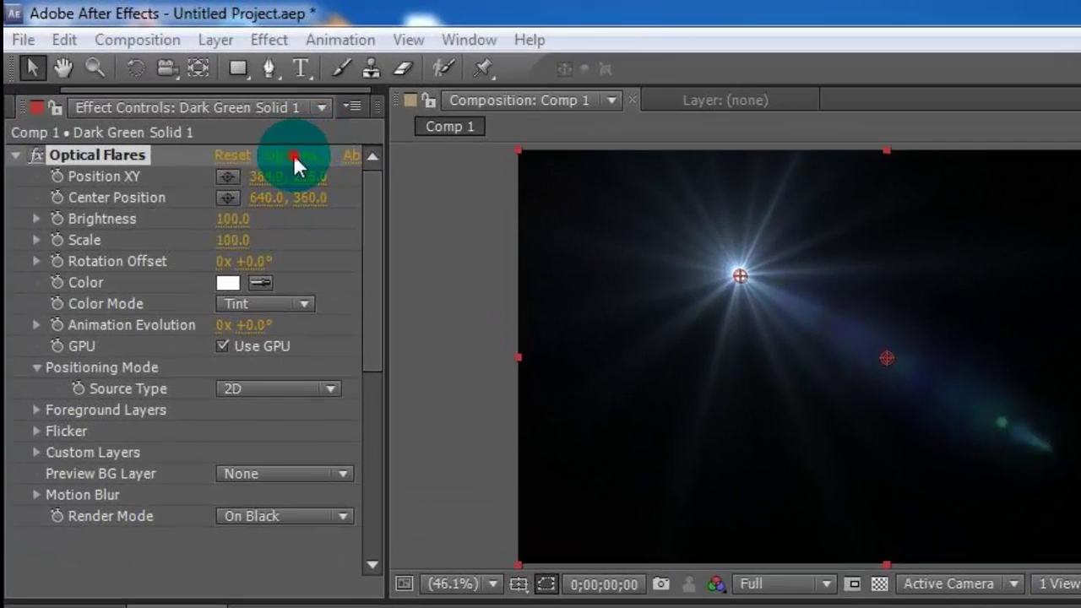
Load the Beam preset from the Light folder in the Optical Flares options
{"action": "left_click", "coordinate": [293, 154]}
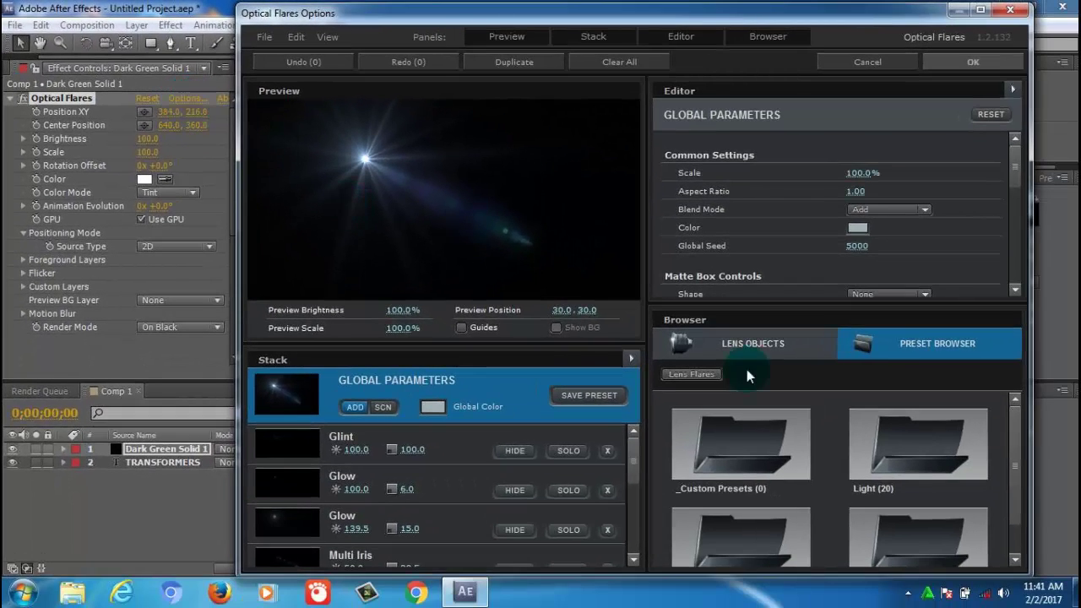
{"action": "left_click", "coordinate": [924, 436]}
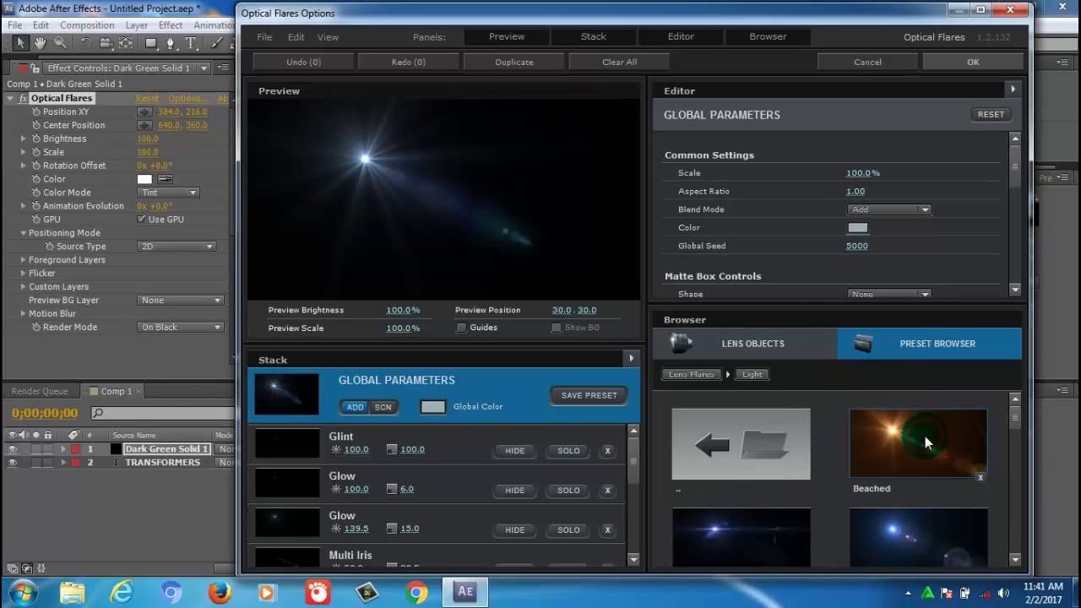
{"action": "mouse_move", "coordinate": [1018, 414]}
{"action": "left_mouse_down"}
{"action": "mouse_move", "coordinate": [1017, 430]}
{"action": "mouse_move", "coordinate": [778, 445]}
{"action": "left_mouse_up"}
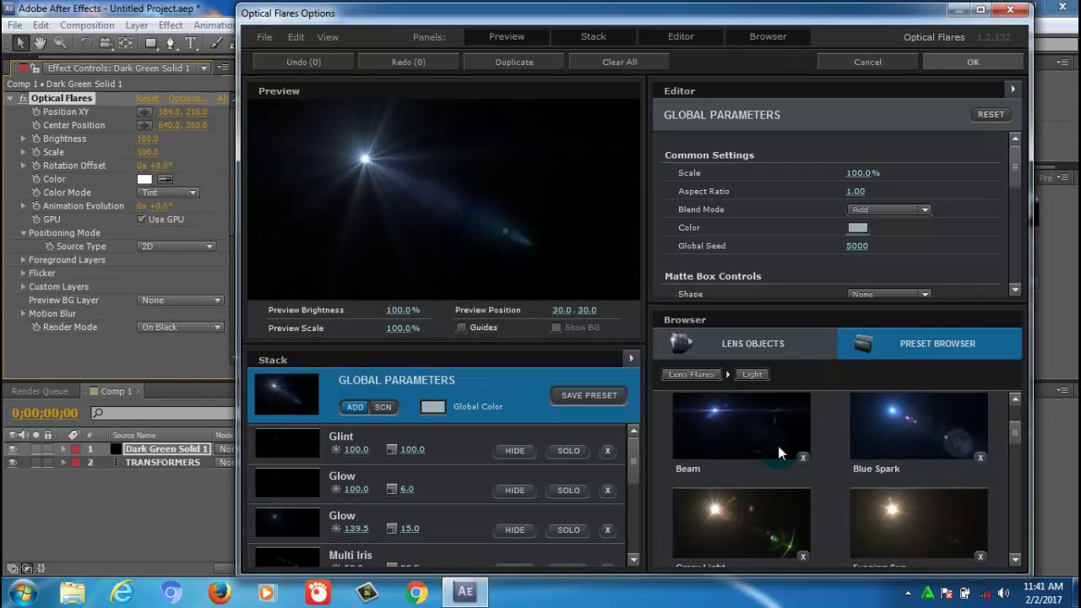
{"action": "left_click", "coordinate": [718, 430]}
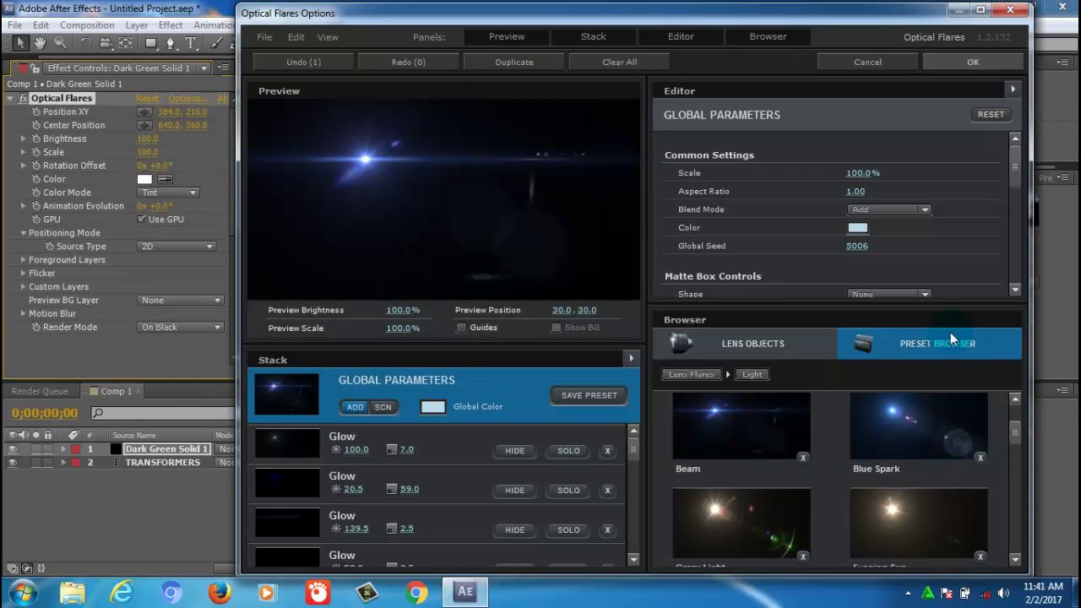
{"action": "left_click", "coordinate": [730, 415]}
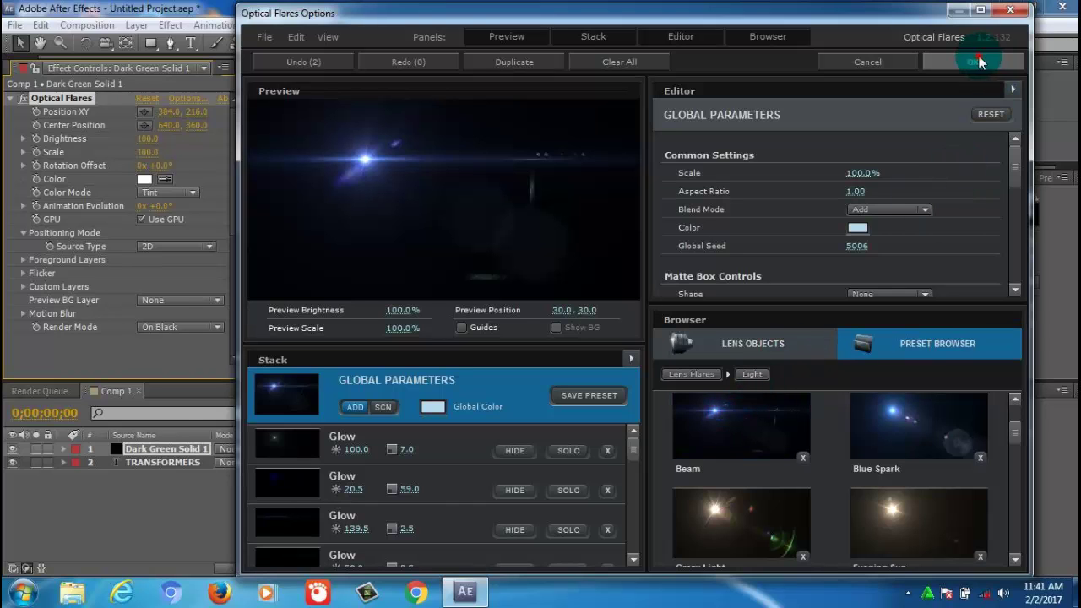
{"action": "left_click", "coordinate": [977, 62]}
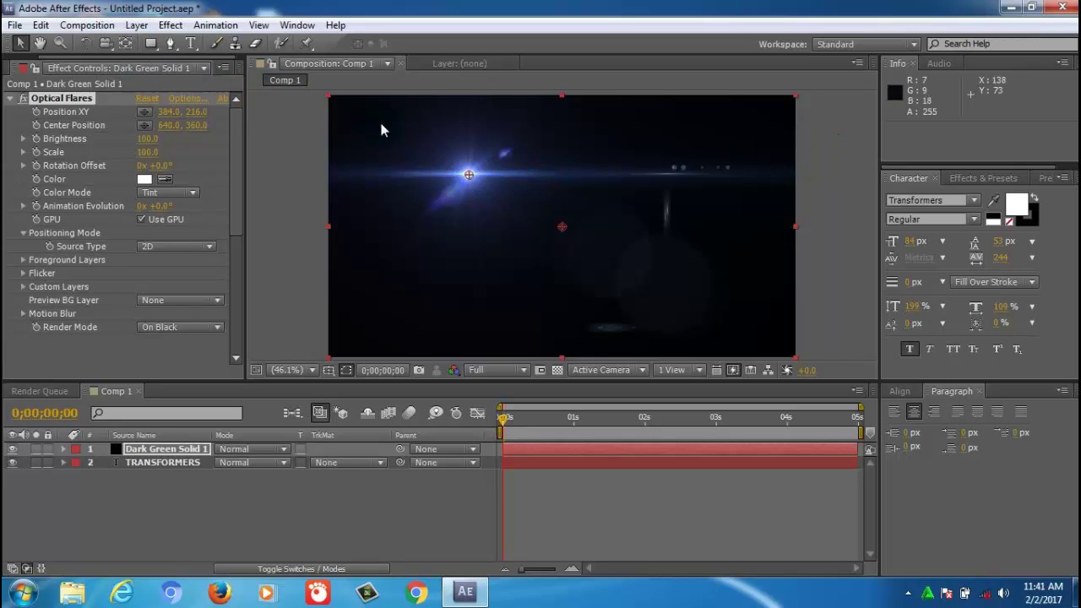
Move the flare down to 394.8, 452.4 and lower its brightness to 80
{"action": "left_click_drag", "start_coordinate": [470, 175], "coordinate": [474, 258]}
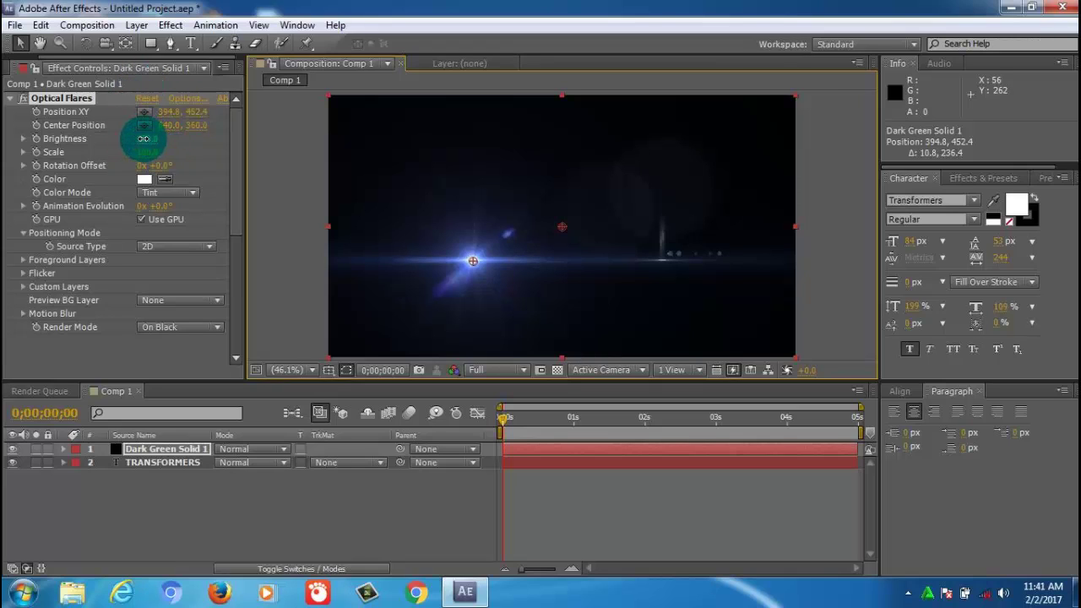
{"action": "left_click_drag", "start_coordinate": [140, 139], "coordinate": [148, 141]}
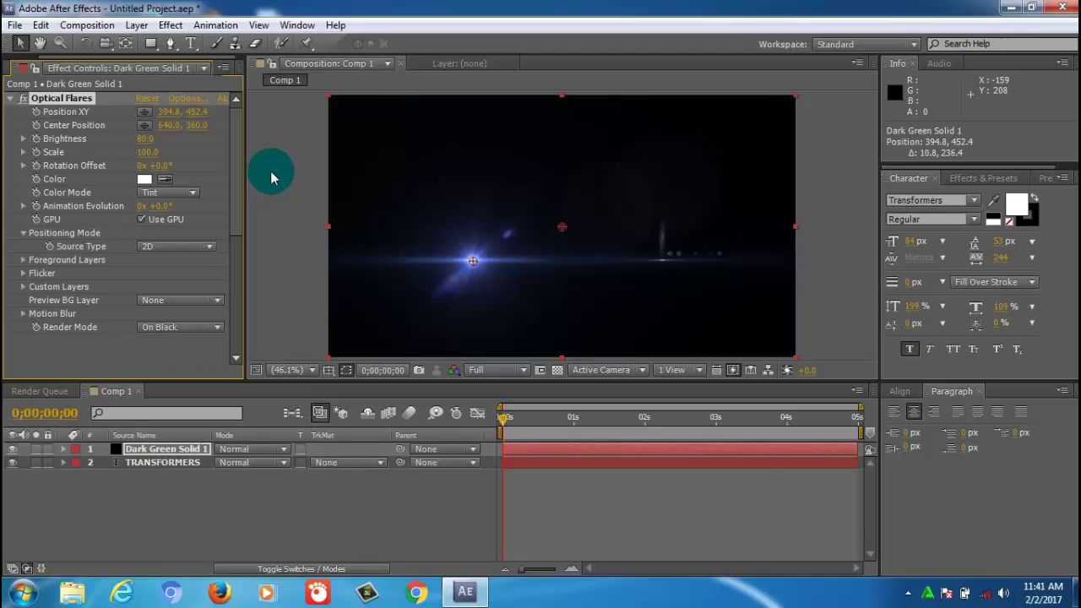
{"action": "left_click", "coordinate": [284, 450]}
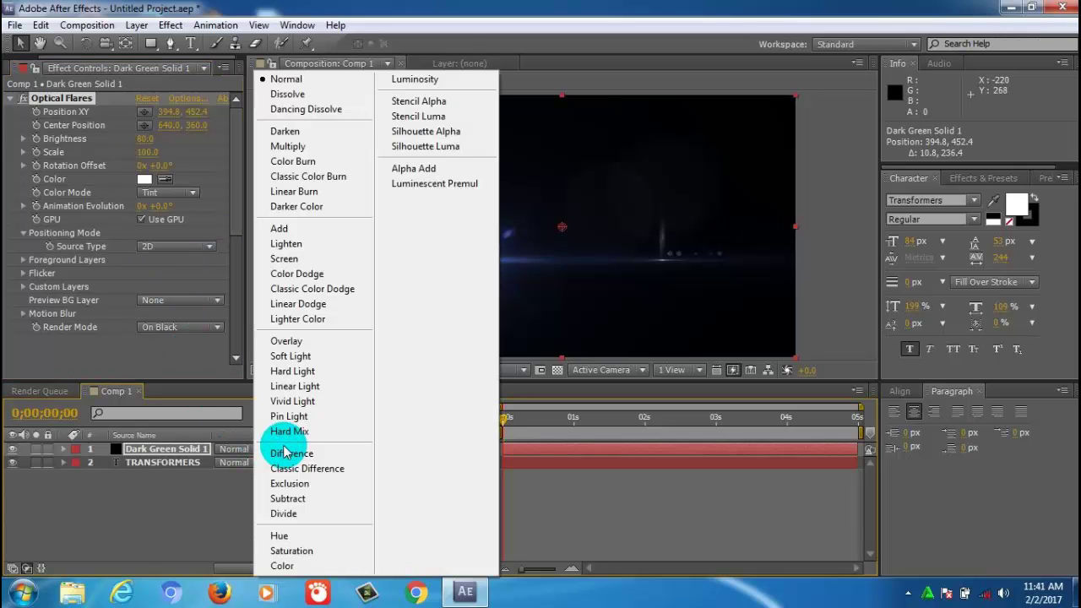
Set the solid to Screen mode and park the flare left of the title at -58.4, 259.4
{"action": "left_click", "coordinate": [285, 259]}
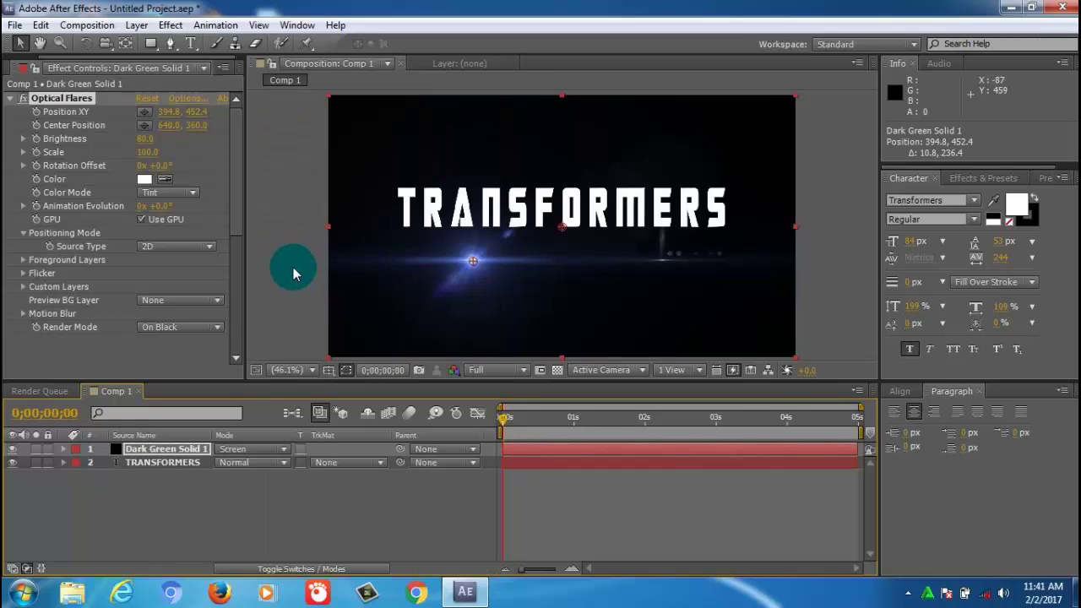
{"action": "left_click_drag", "start_coordinate": [473, 257], "coordinate": [475, 234]}
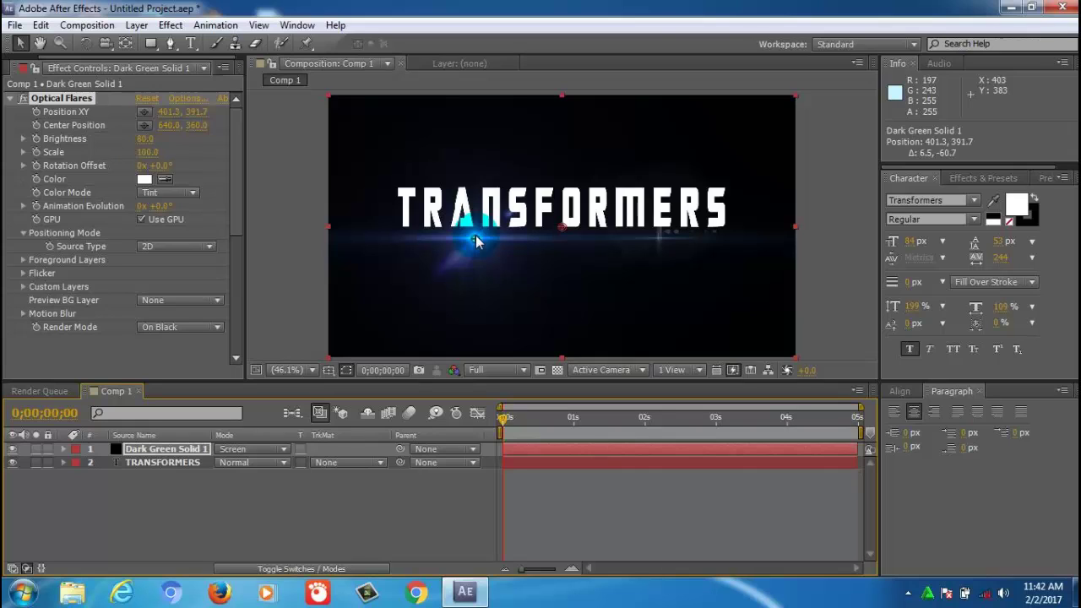
{"action": "left_click_drag", "start_coordinate": [476, 233], "coordinate": [531, 182]}
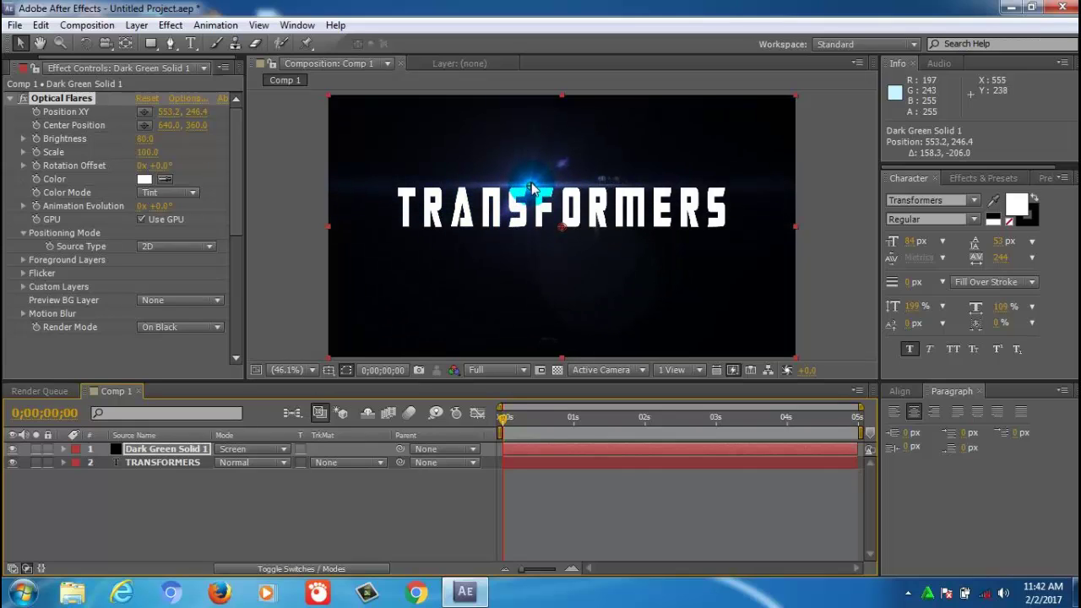
{"action": "left_click", "coordinate": [373, 368]}
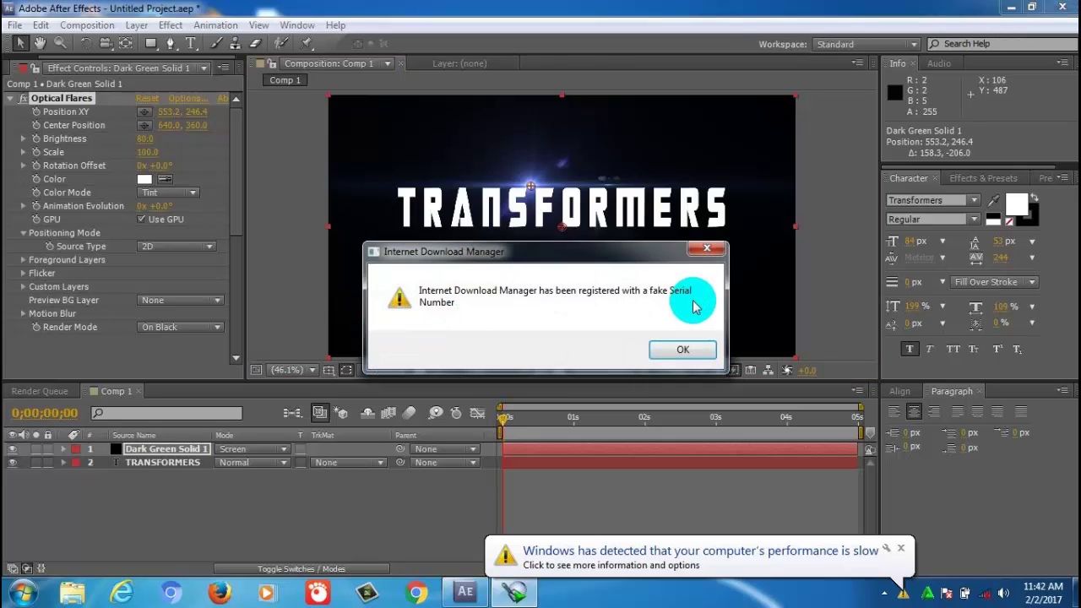
{"action": "left_click", "coordinate": [715, 253]}
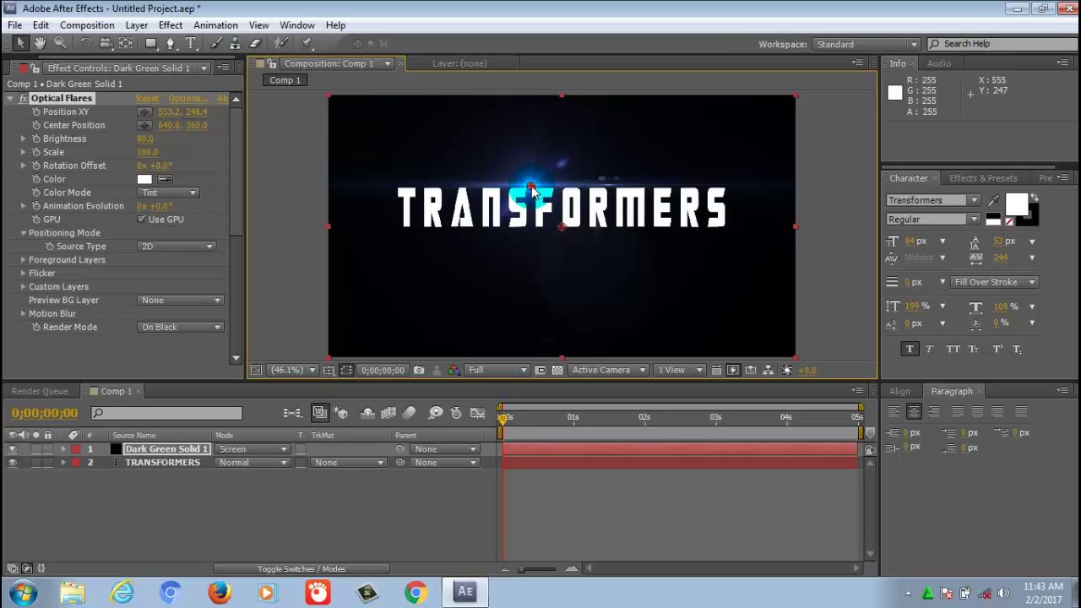
{"action": "left_click_drag", "start_coordinate": [532, 189], "coordinate": [307, 196]}
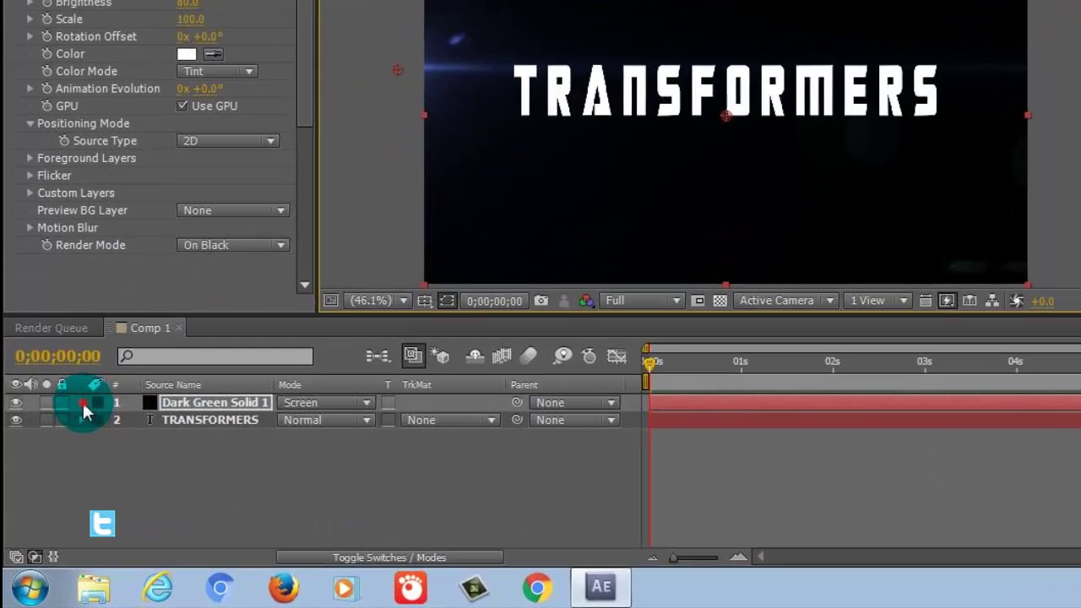
Keyframe the flare's Position XY from -58.4, 259.4 at 0s to 1097.5, 250.7 at 2s
{"action": "left_click", "coordinate": [82, 401]}
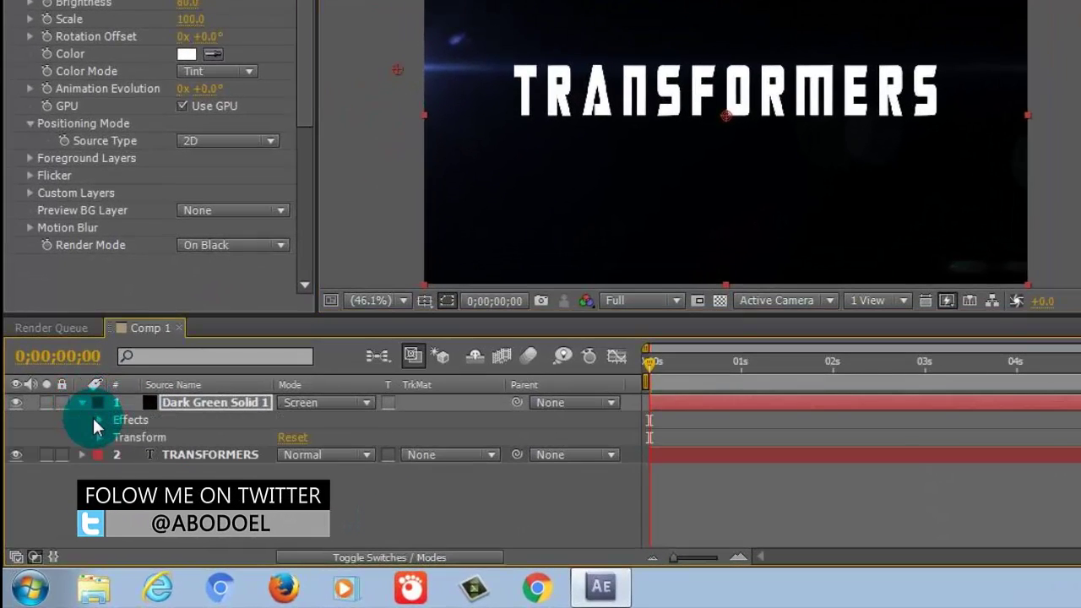
{"action": "left_click", "coordinate": [98, 419]}
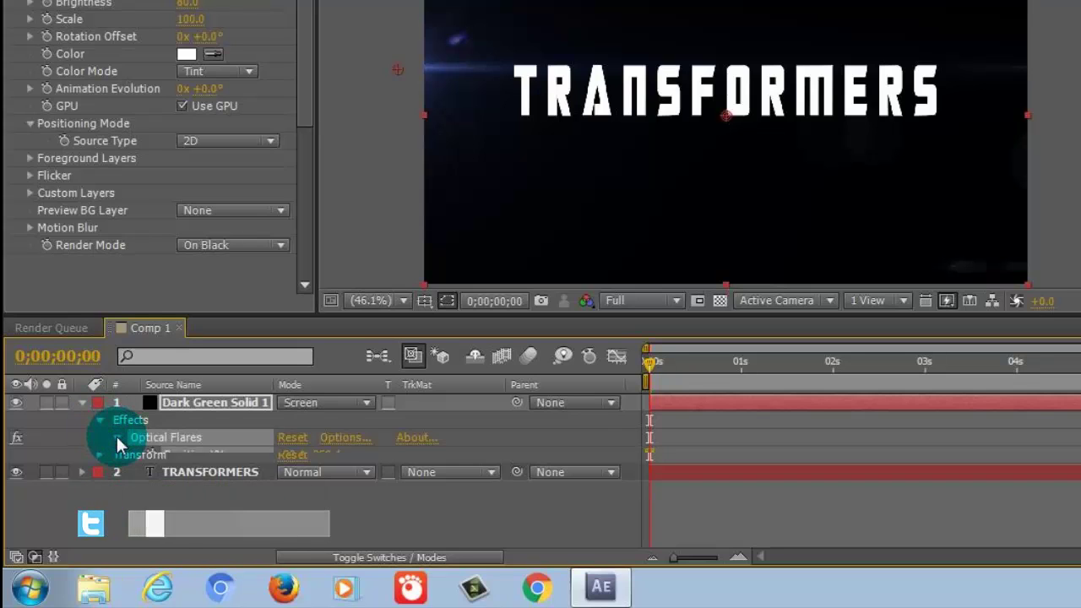
{"action": "left_click", "coordinate": [116, 437]}
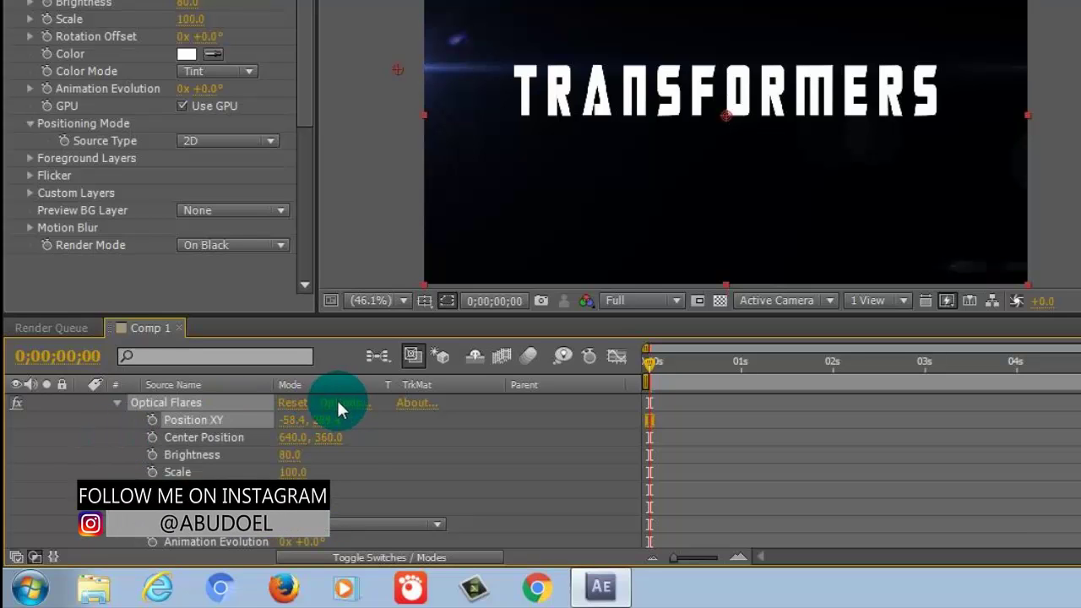
{"action": "left_click", "coordinate": [831, 369]}
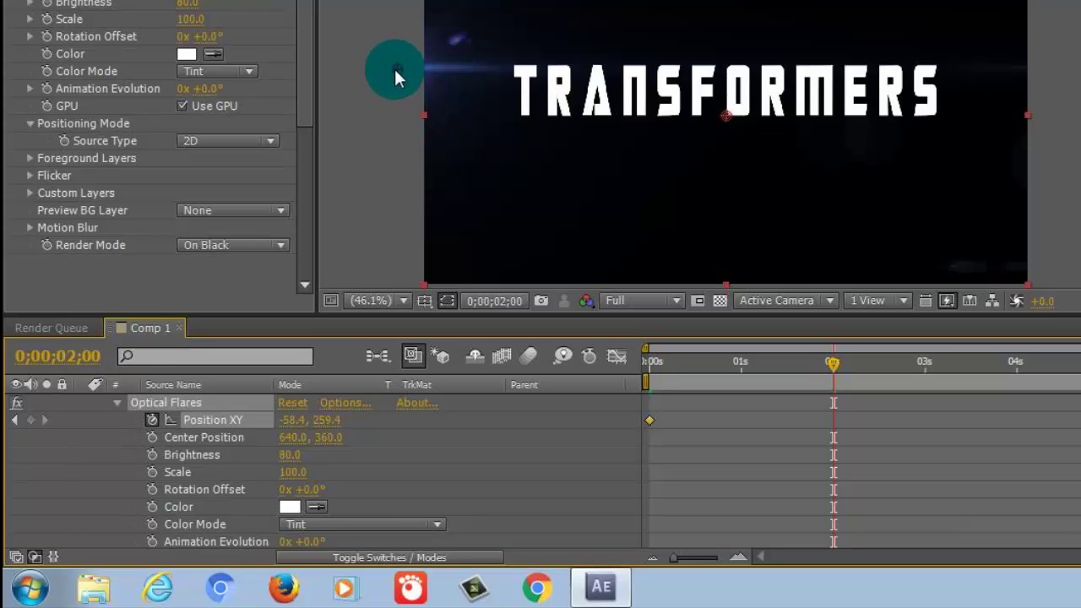
{"action": "left_click_drag", "start_coordinate": [401, 71], "coordinate": [520, 66]}
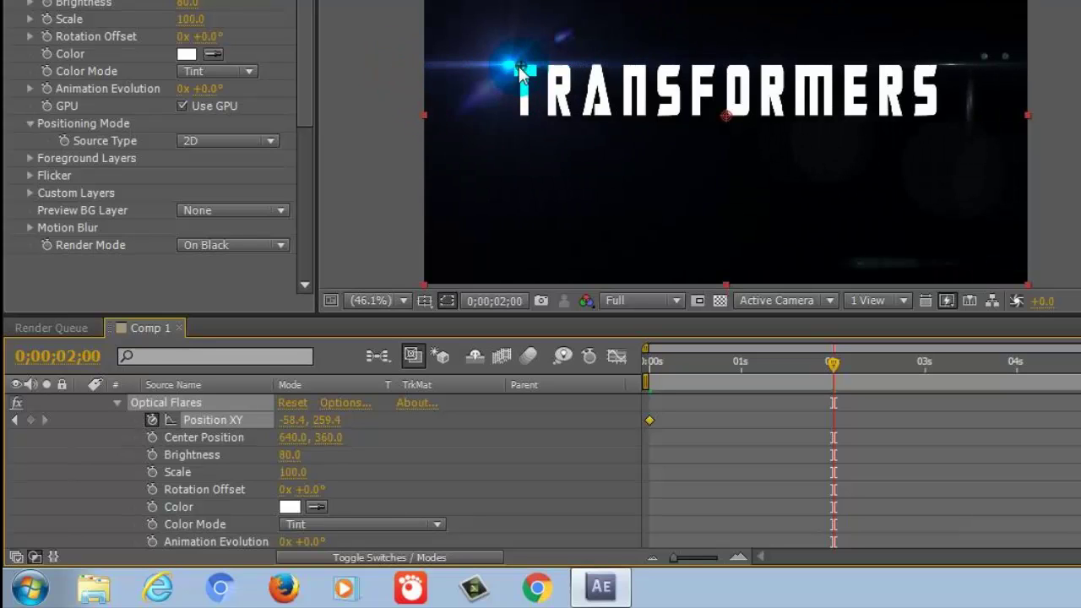
{"action": "left_click_drag", "start_coordinate": [607, 68], "coordinate": [941, 65]}
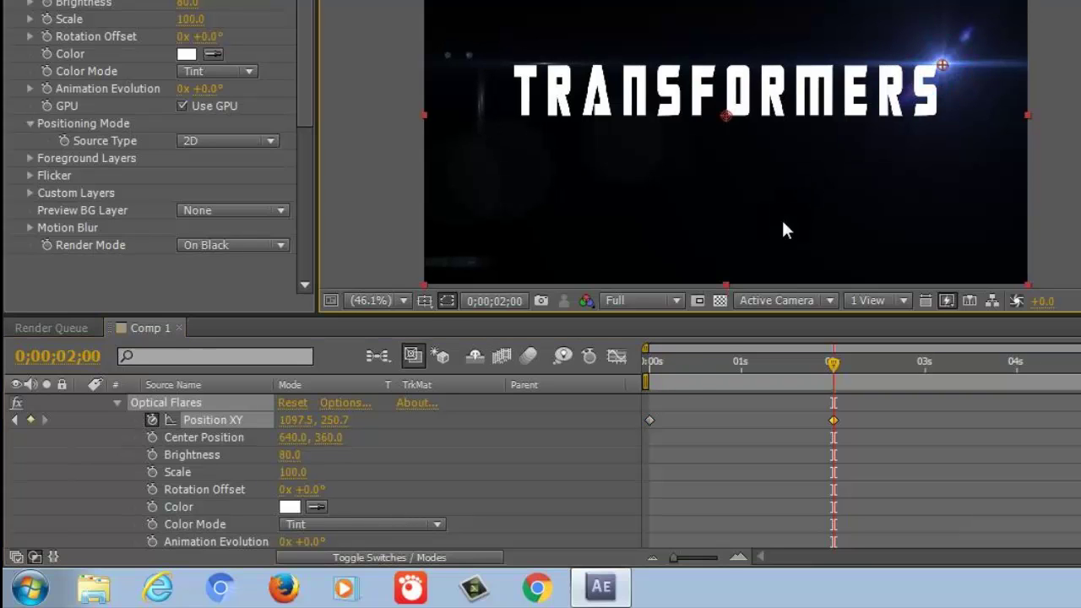
{"action": "left_click_drag", "start_coordinate": [642, 409], "coordinate": [864, 438]}
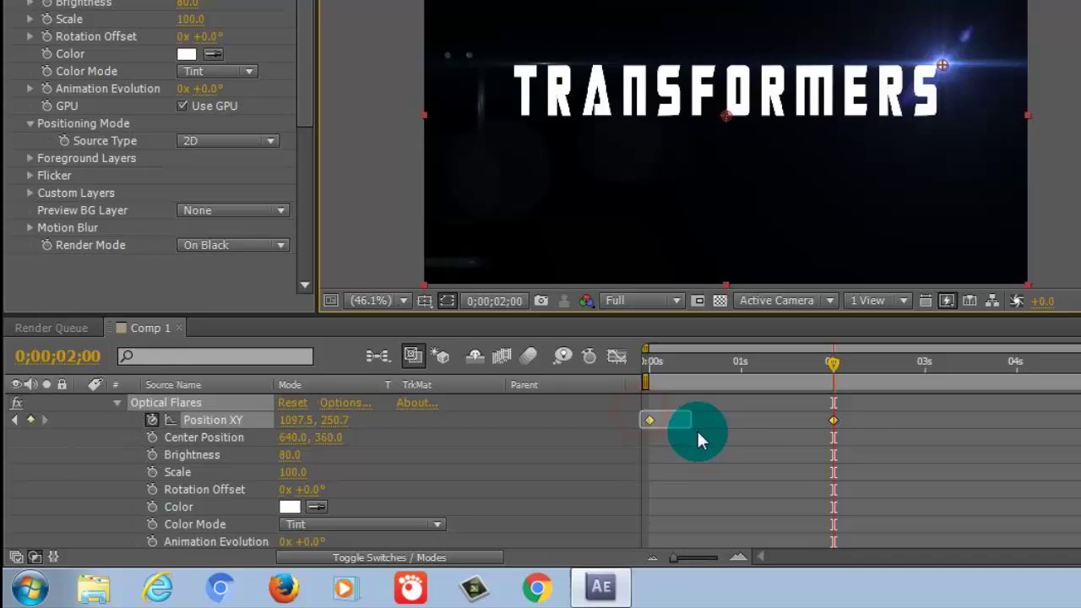
Apply Easy Ease to both Position XY keyframes and collapse the layer's properties
{"action": "left_click", "coordinate": [844, 424]}
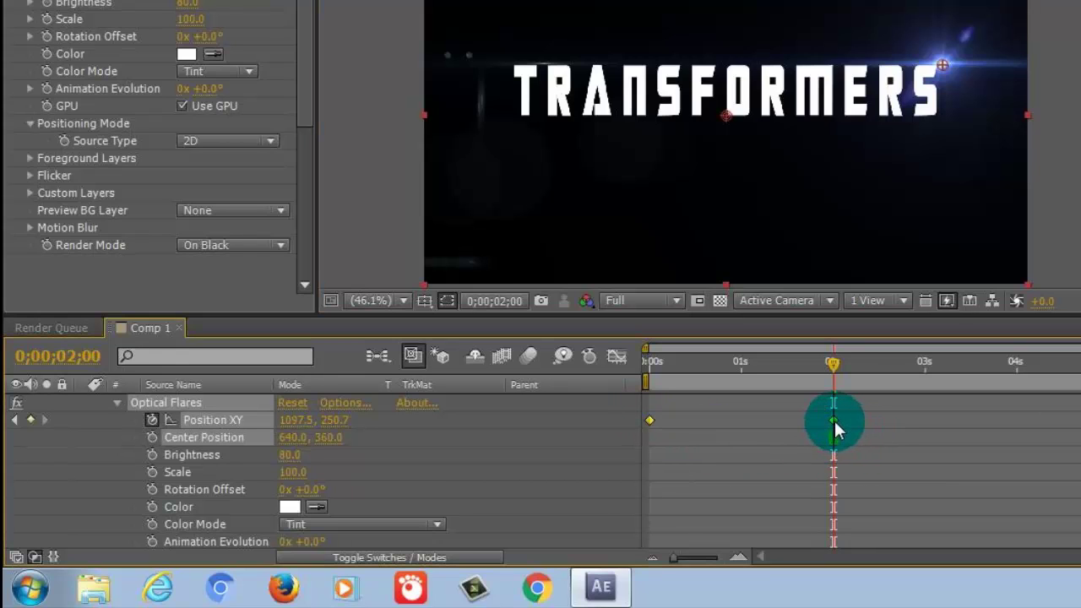
{"action": "right_click", "coordinate": [834, 421]}
{"action": "mouse_move", "coordinate": [847, 422]}
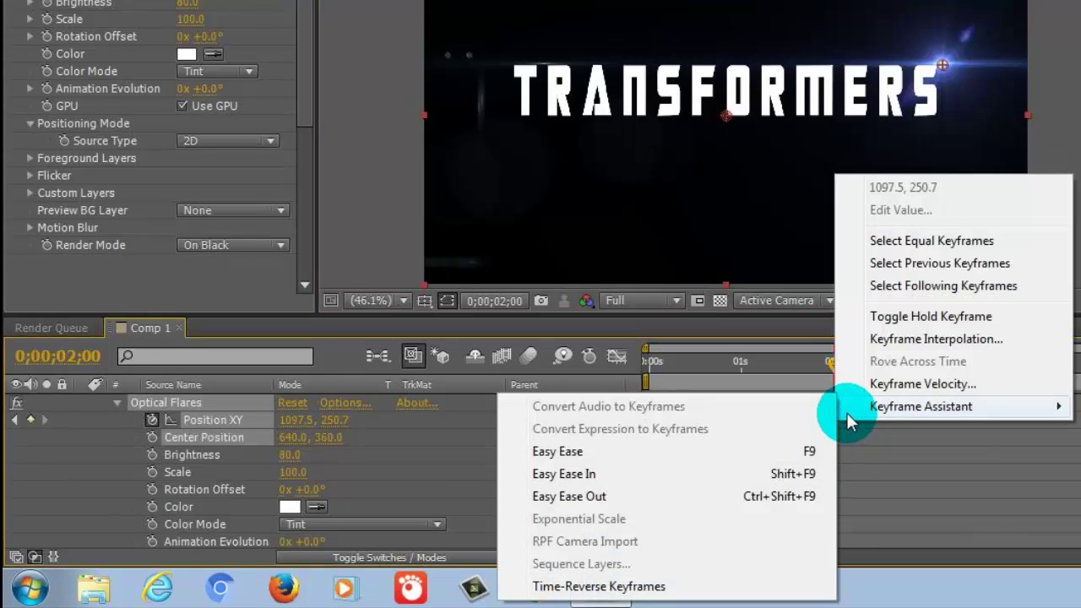
{"action": "left_click", "coordinate": [670, 453]}
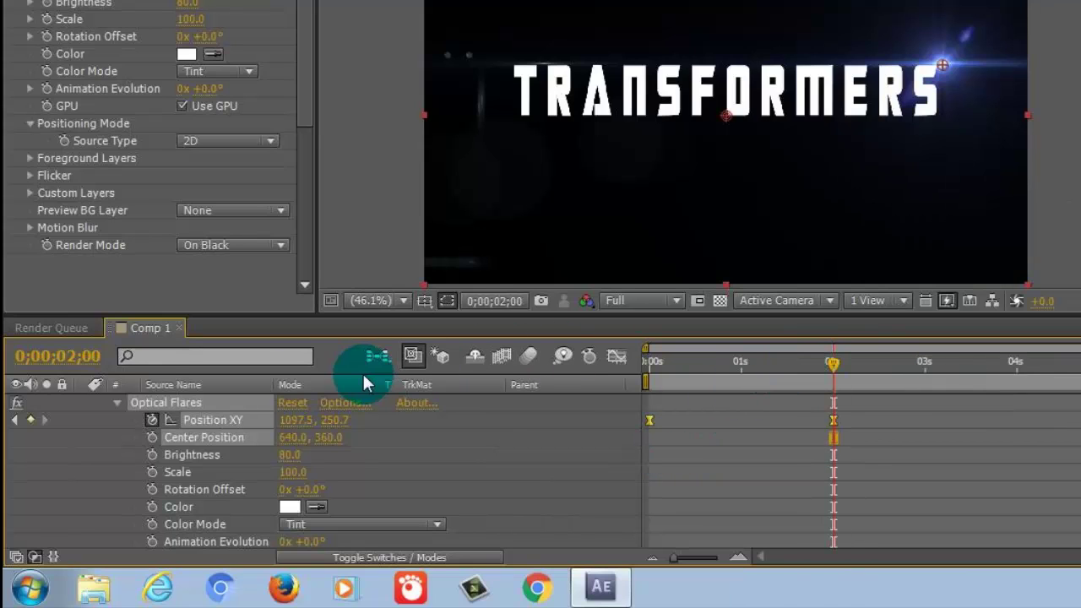
{"action": "left_click", "coordinate": [115, 403]}
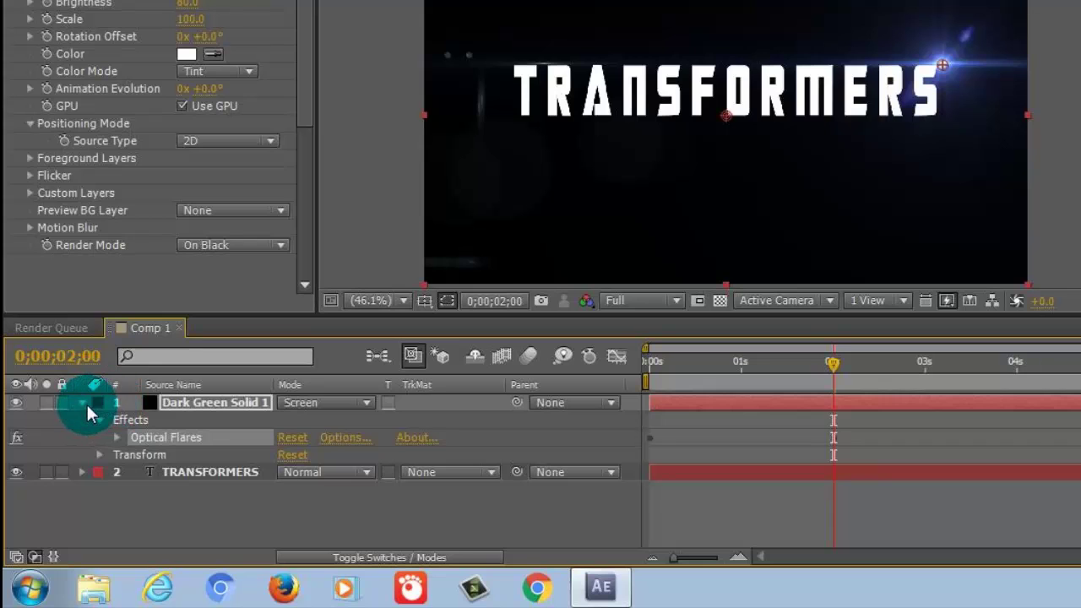
{"action": "left_click", "coordinate": [84, 402]}
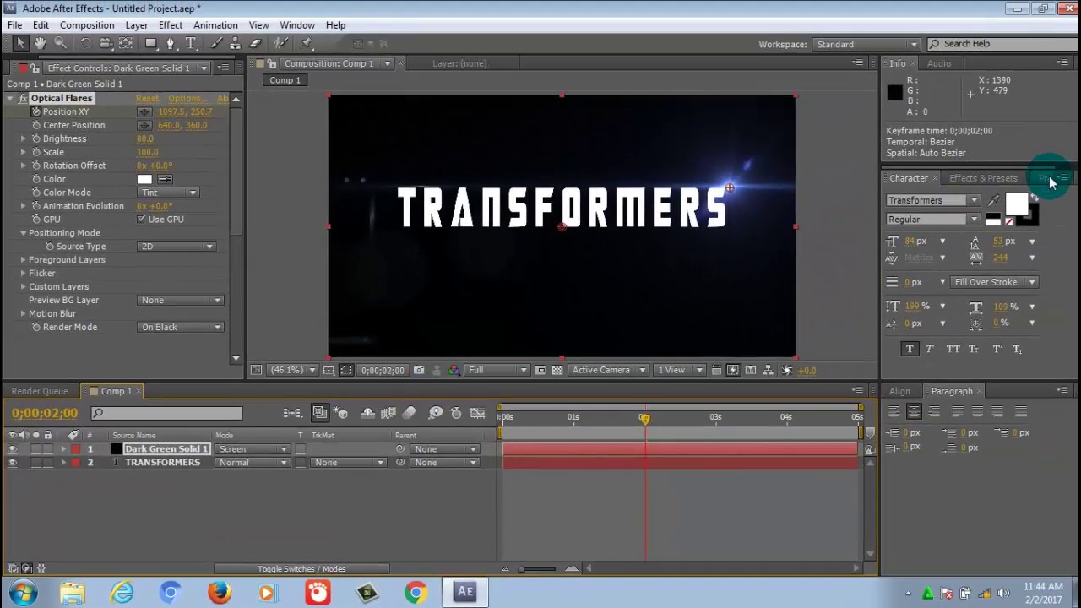
RAM-preview the flare sweep across the title from the first frame, then stop playback
{"action": "left_click", "coordinate": [1048, 179]}
{"action": "left_click", "coordinate": [897, 199]}
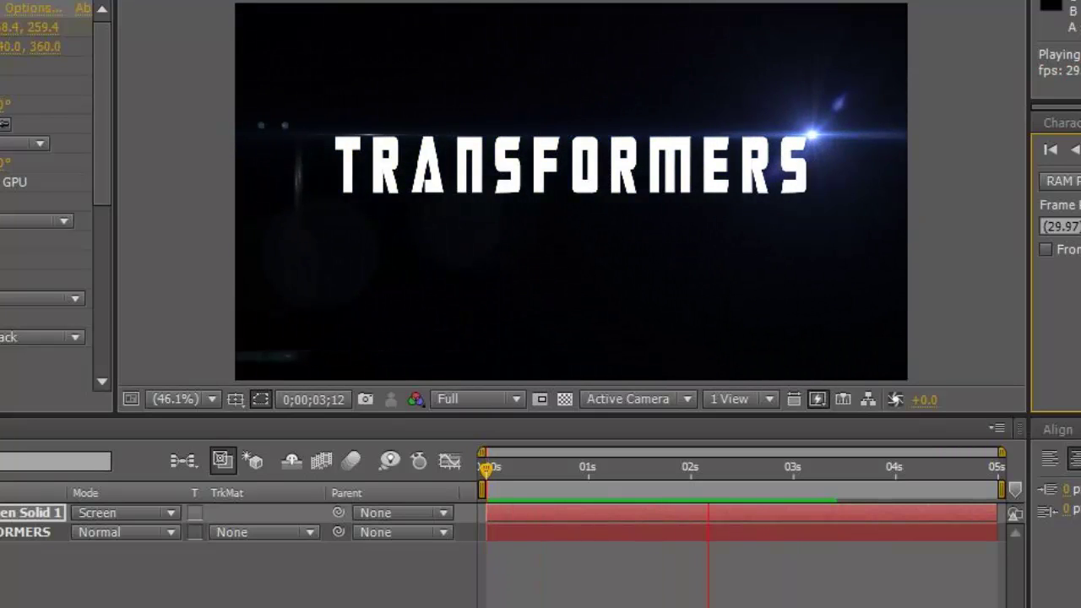
{"action": "key", "text": "space"}
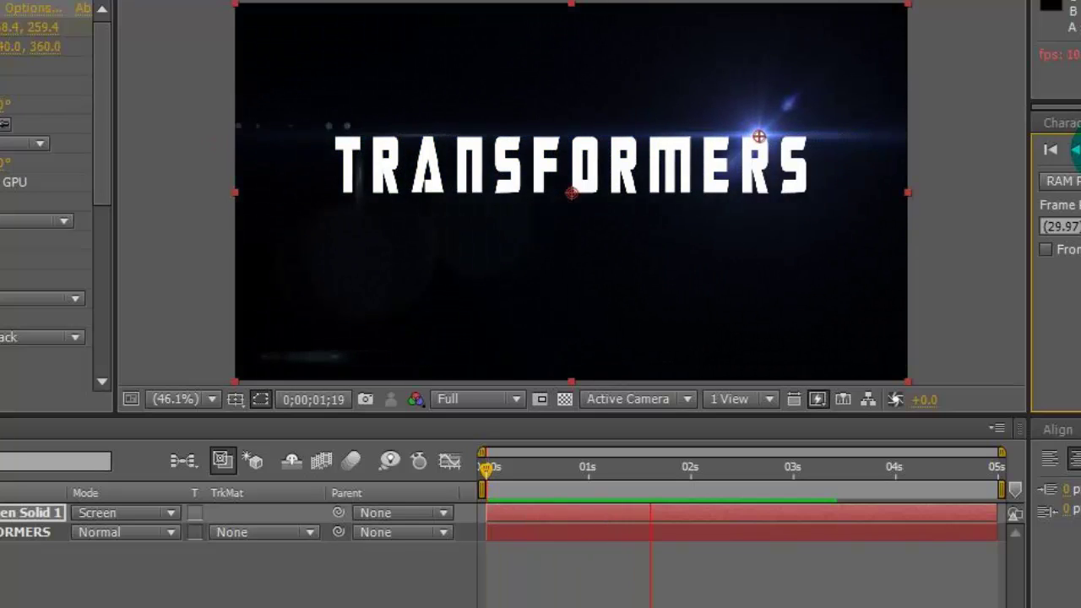
{"action": "key", "text": "space"}
{"action": "left_click", "coordinate": [1031, 197]}
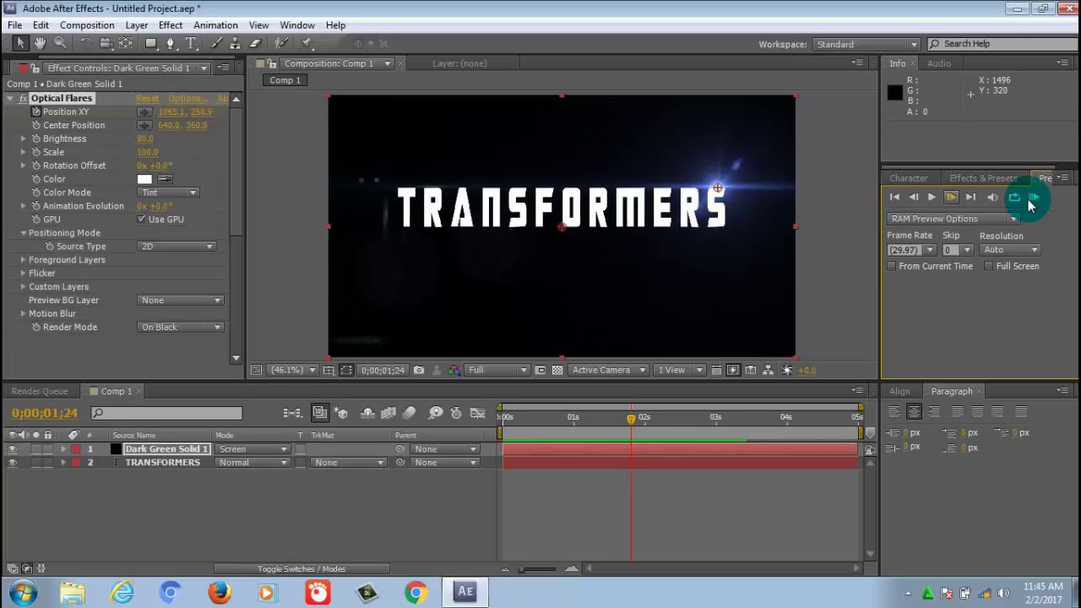
{"action": "left_click", "coordinate": [896, 198]}
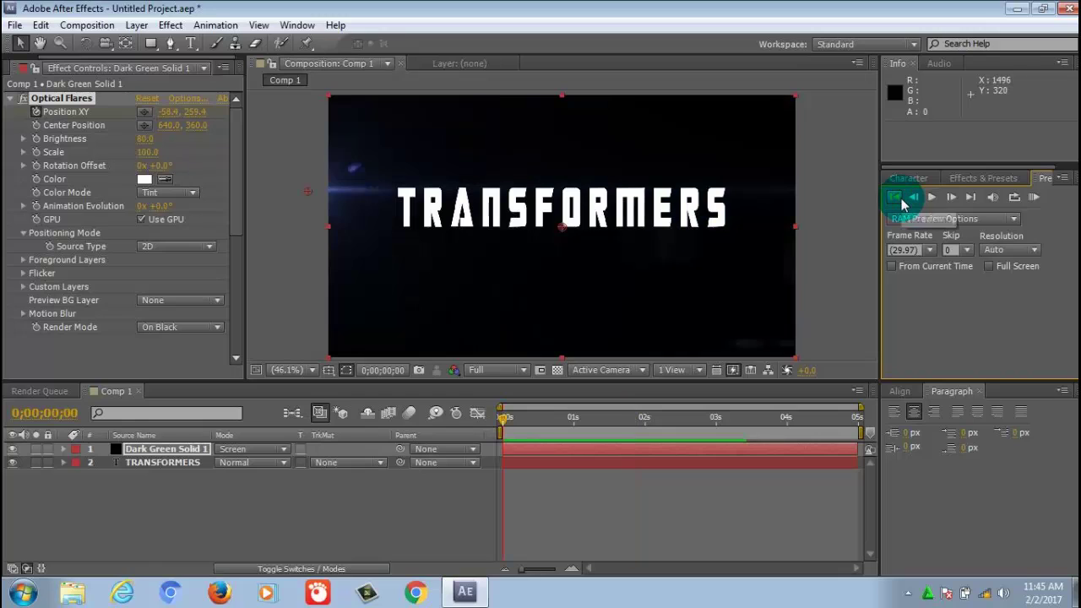
{"action": "left_click", "coordinate": [1035, 198]}
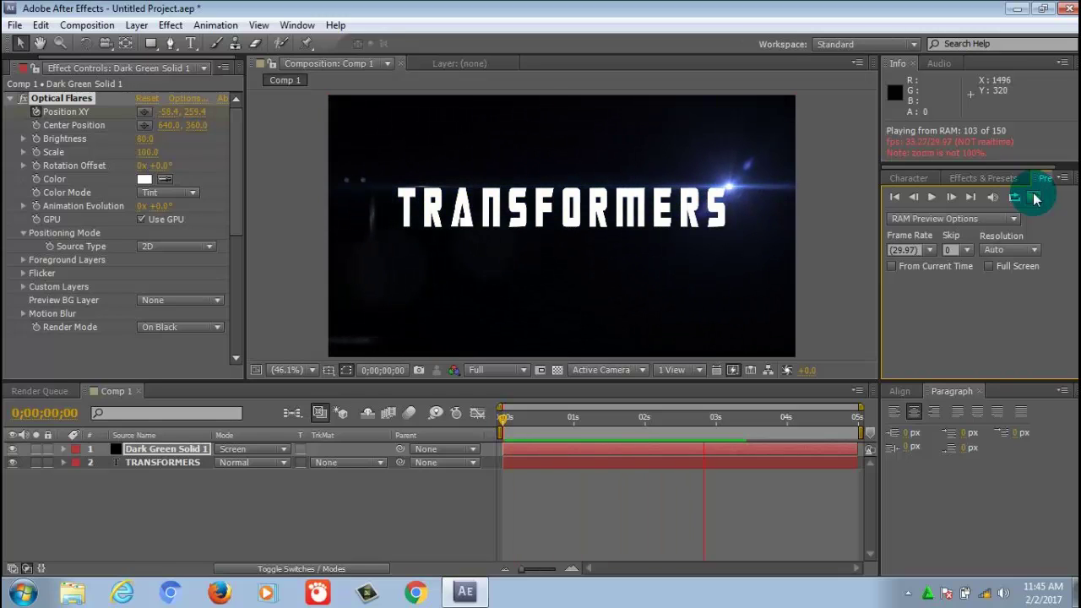
{"action": "left_click", "coordinate": [1035, 198]}
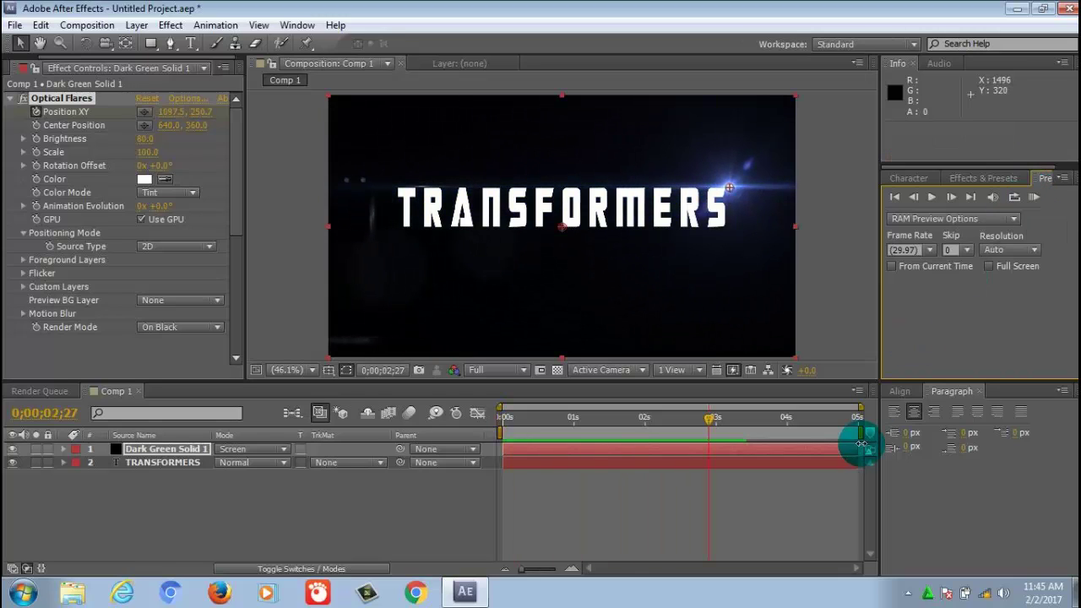
{"action": "mouse_move", "coordinate": [457, 600]}
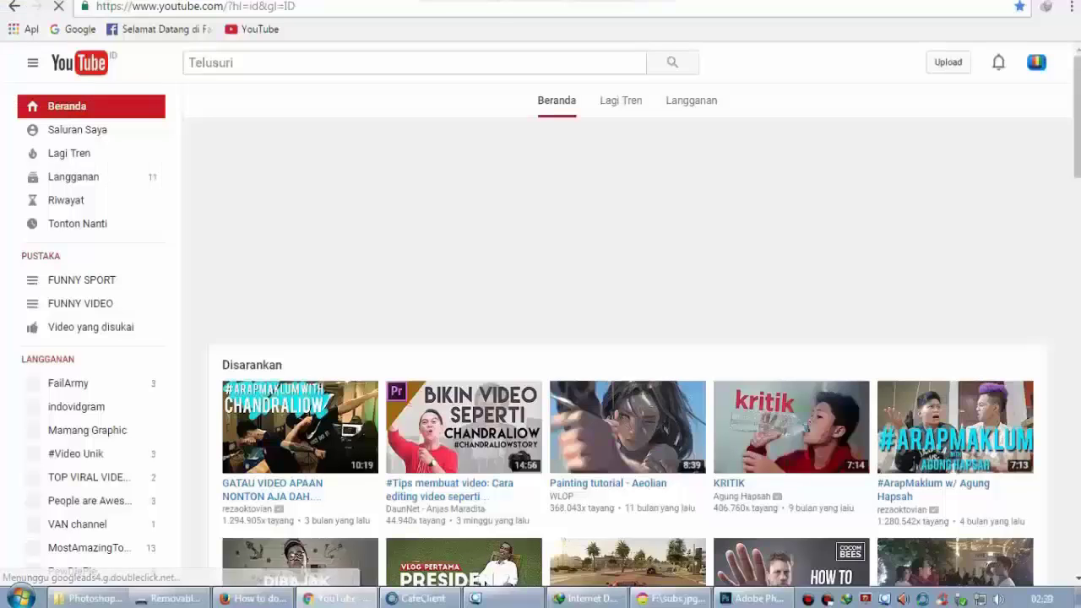
Search YouTube by the creator's name, open their channel, and subscribe to it (Langganan)
{"action": "type", "text": "Ab"}
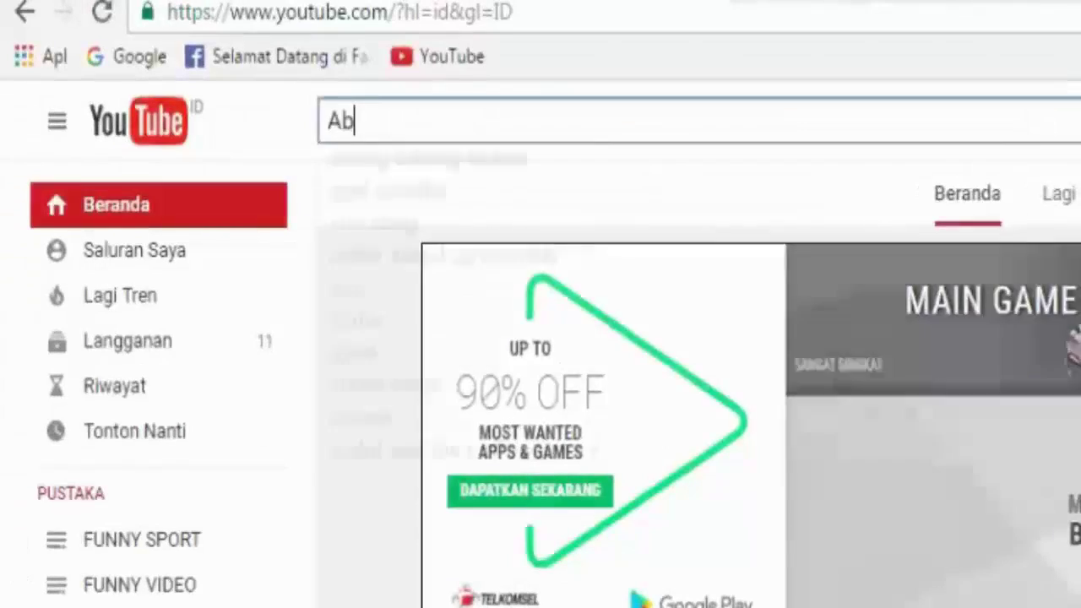
{"action": "type", "text": "u"}
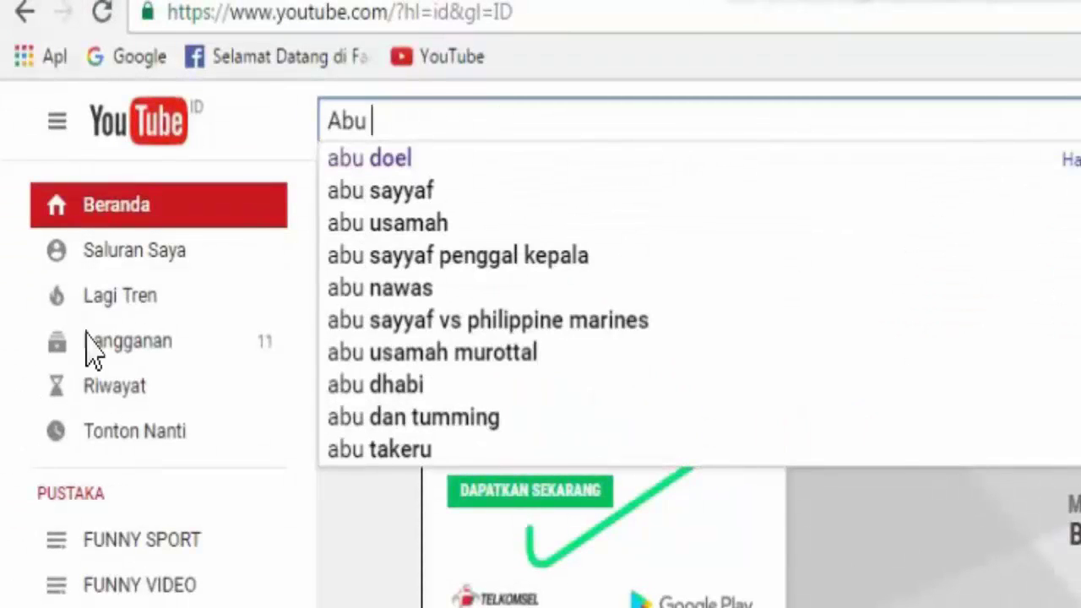
{"action": "key", "text": "Down"}
{"action": "left_click", "coordinate": [368, 156]}
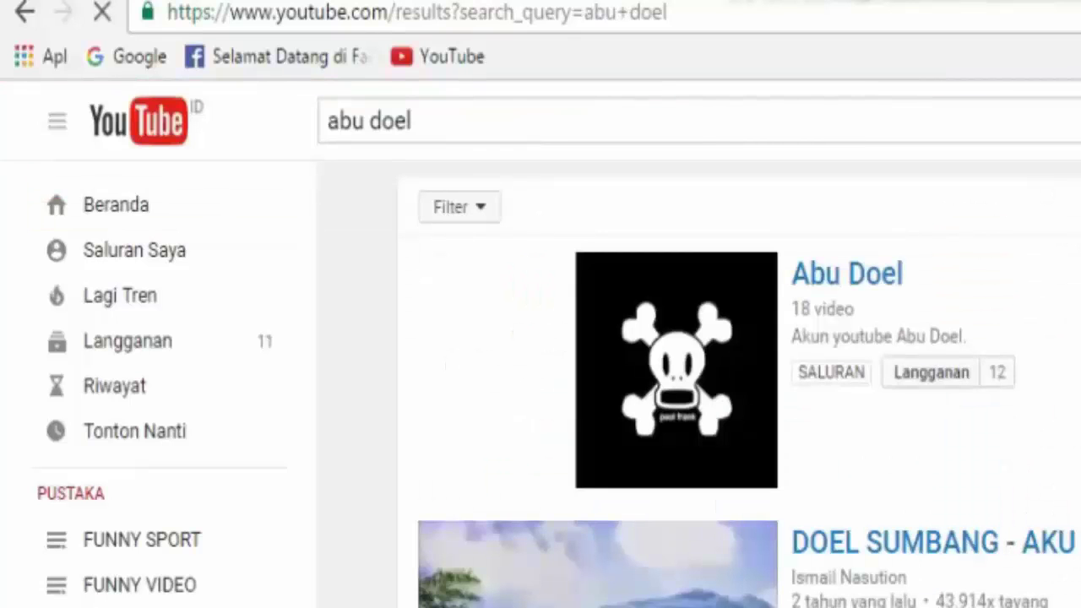
{"action": "left_click", "coordinate": [894, 275]}
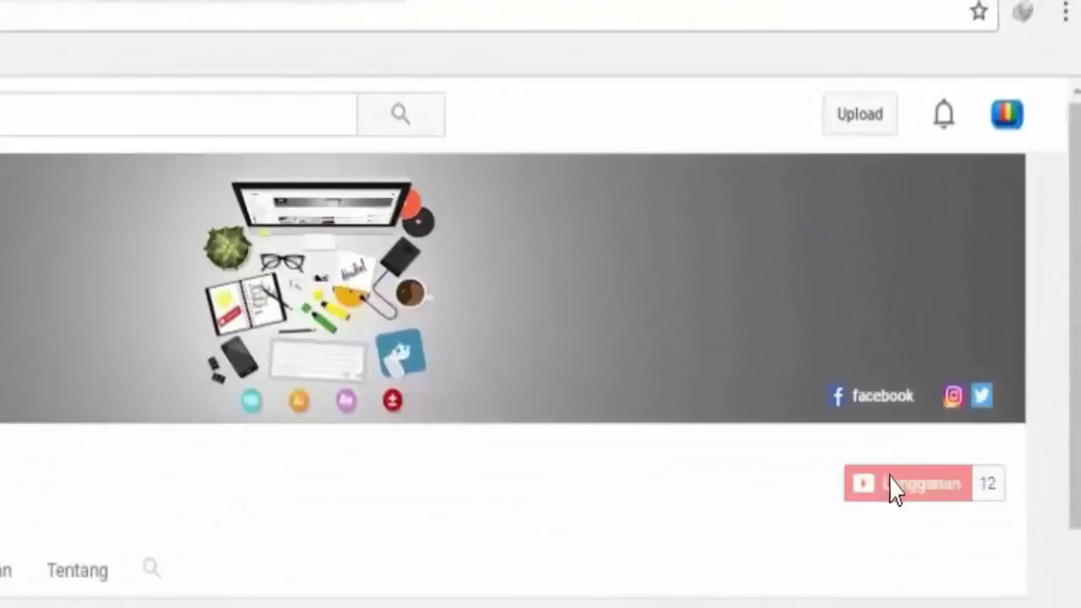
{"action": "left_click", "coordinate": [893, 488]}
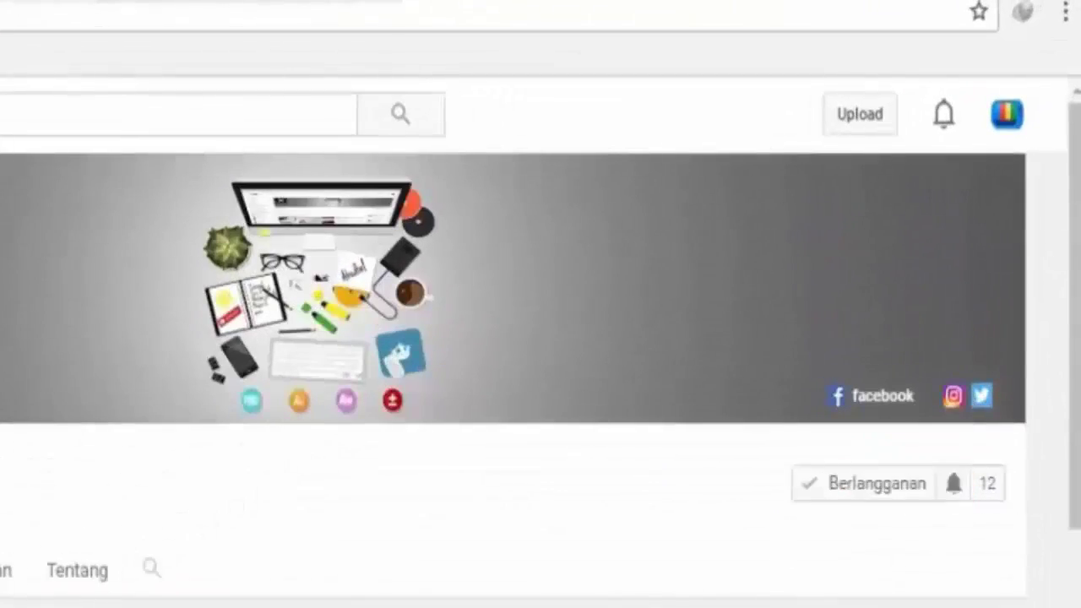